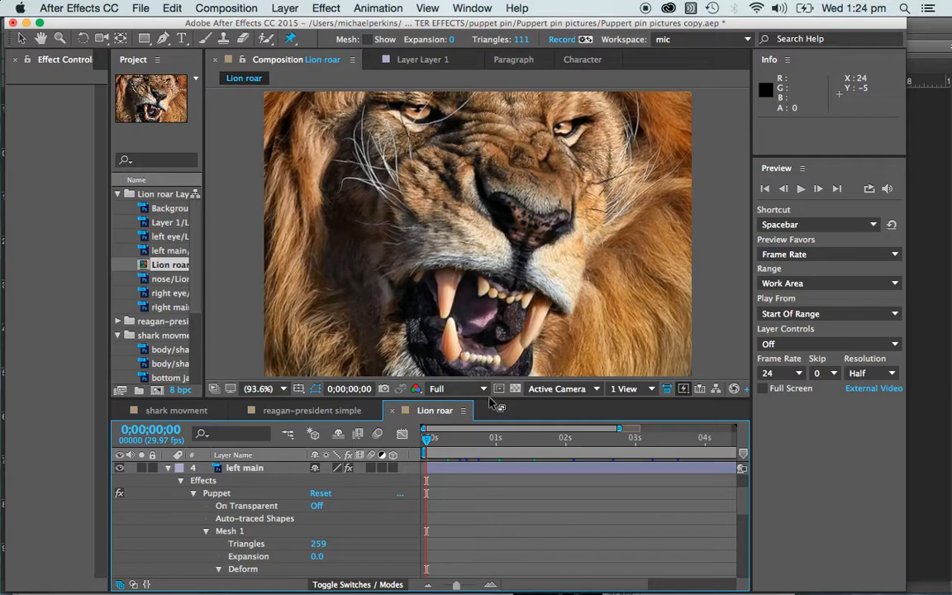
Step: Preview the Lion roar animation by playing it and scrubbing through its opening frames
{"action": "left_click_drag", "start_coordinate": [530, 400], "coordinate": [529, 423]}
{"action": "mouse_move", "coordinate": [428, 469]}
{"action": "left_mouse_down"}
{"action": "mouse_move", "coordinate": [648, 472]}
{"action": "mouse_move", "coordinate": [444, 469]}
{"action": "left_mouse_up"}
{"action": "key", "text": "h"}
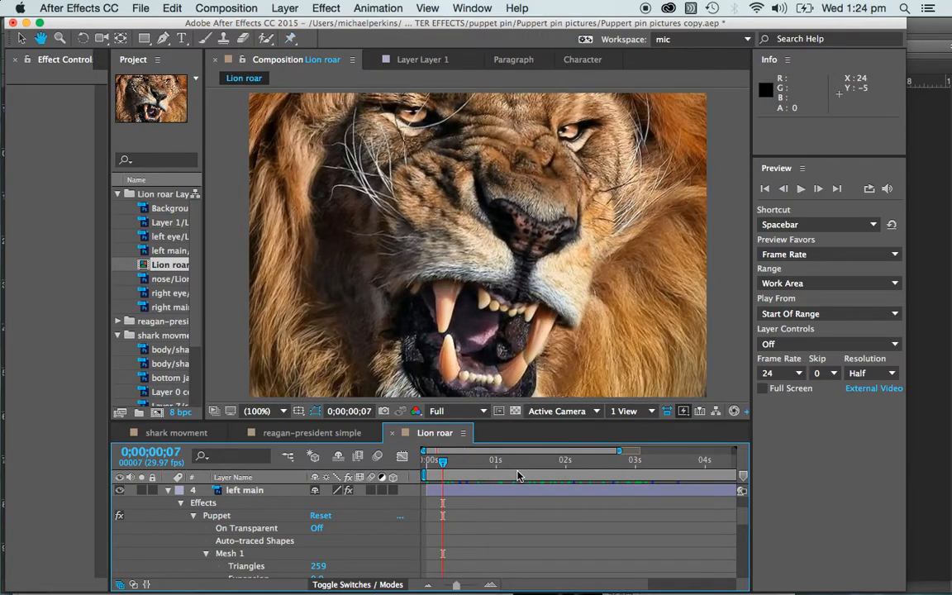
{"action": "key", "text": "space"}
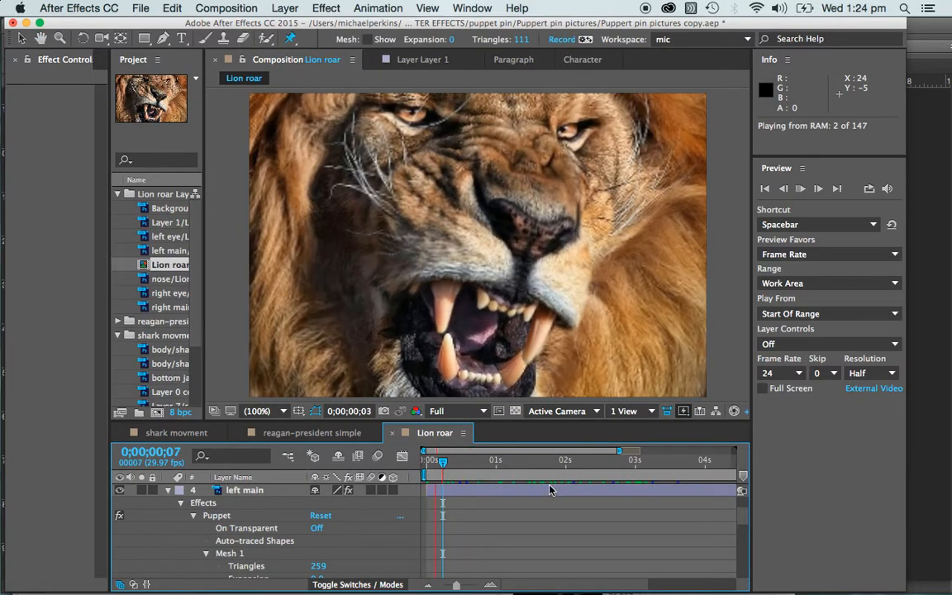
{"action": "left_click", "coordinate": [420, 459]}
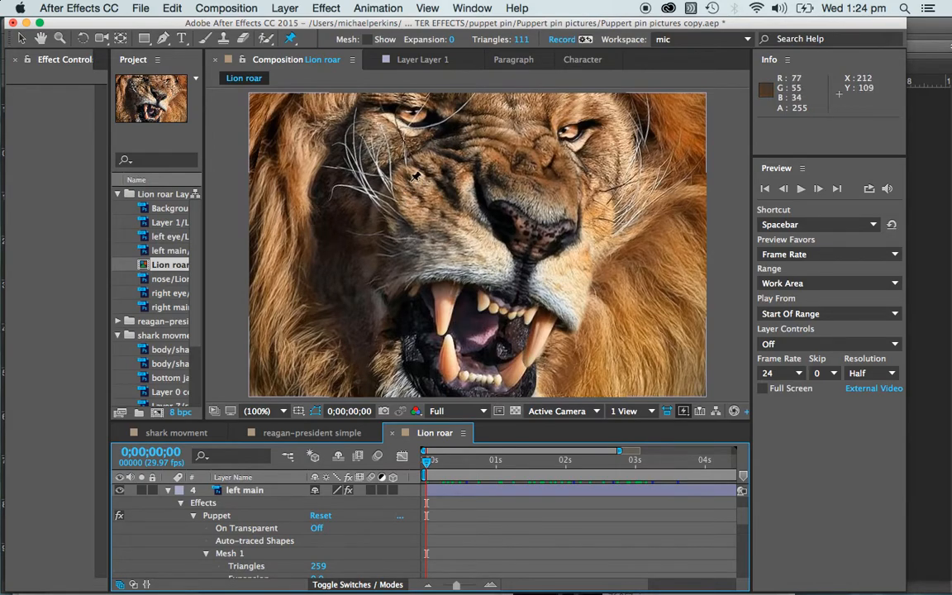
{"action": "left_click_drag", "start_coordinate": [430, 465], "coordinate": [473, 456]}
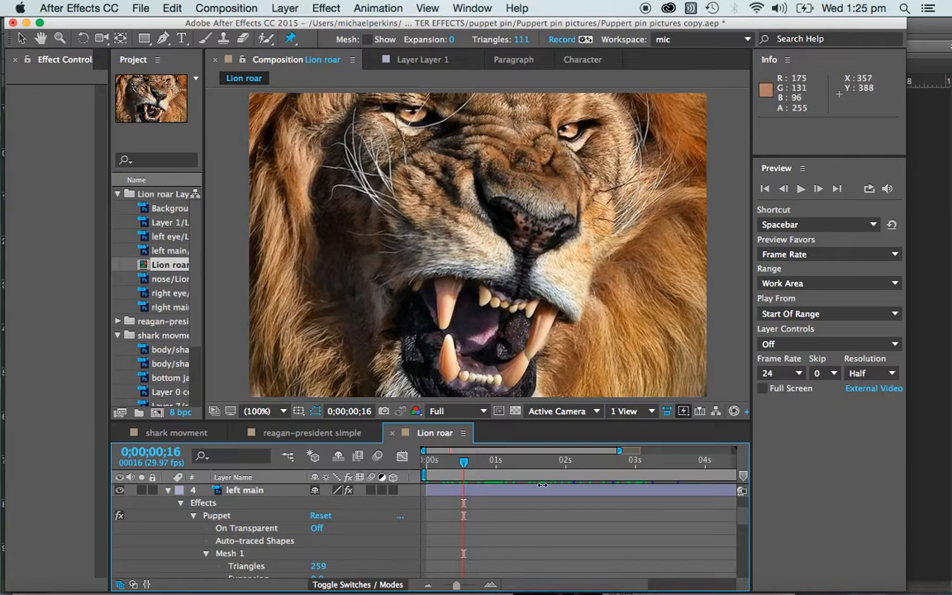
Step: Switch to Photoshop and toggle the eye, hand, suit and background layers off and on to inspect each cutout
{"action": "mouse_move", "coordinate": [527, 581]}
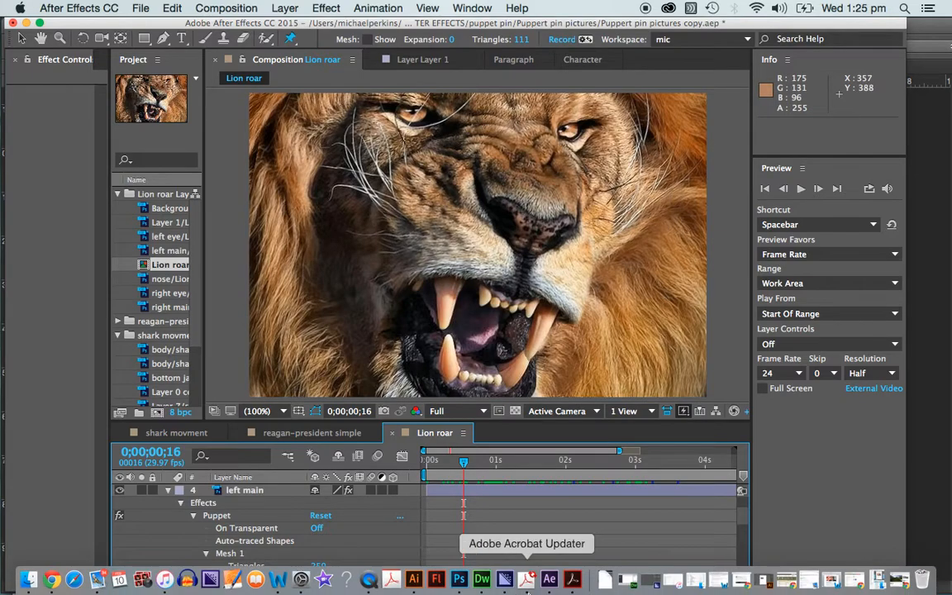
{"action": "left_click", "coordinate": [459, 580]}
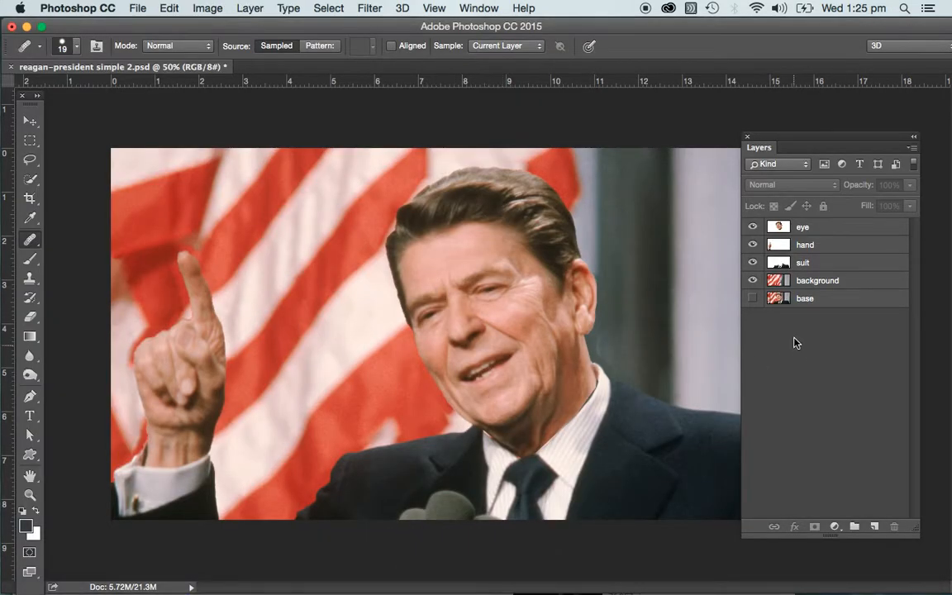
{"action": "left_click_drag", "start_coordinate": [776, 141], "coordinate": [806, 130]}
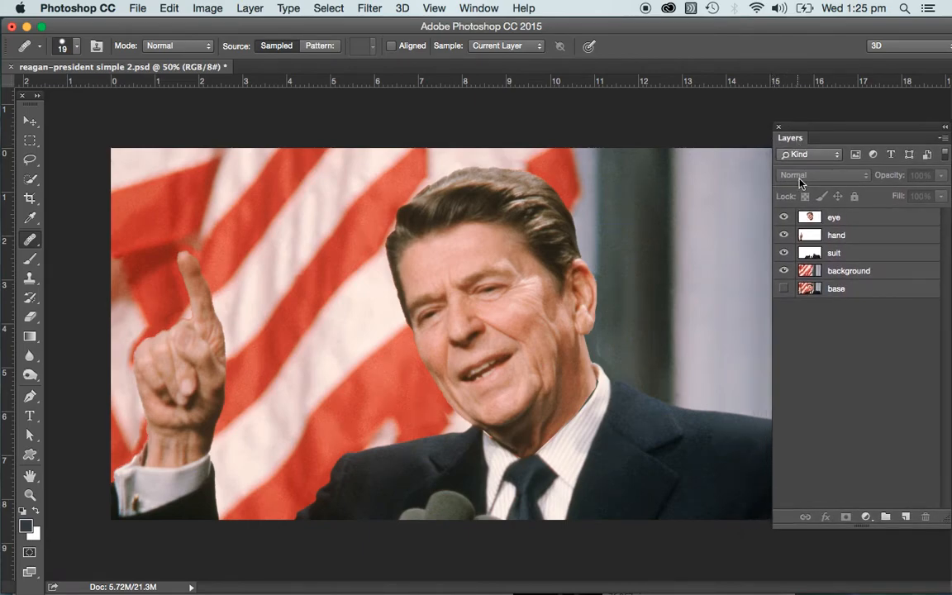
{"action": "left_click", "coordinate": [783, 218]}
{"action": "left_click", "coordinate": [784, 218]}
{"action": "left_click", "coordinate": [784, 236]}
{"action": "left_click", "coordinate": [784, 235]}
{"action": "left_click", "coordinate": [784, 253]}
{"action": "left_click", "coordinate": [784, 254]}
{"action": "left_click", "coordinate": [784, 271]}
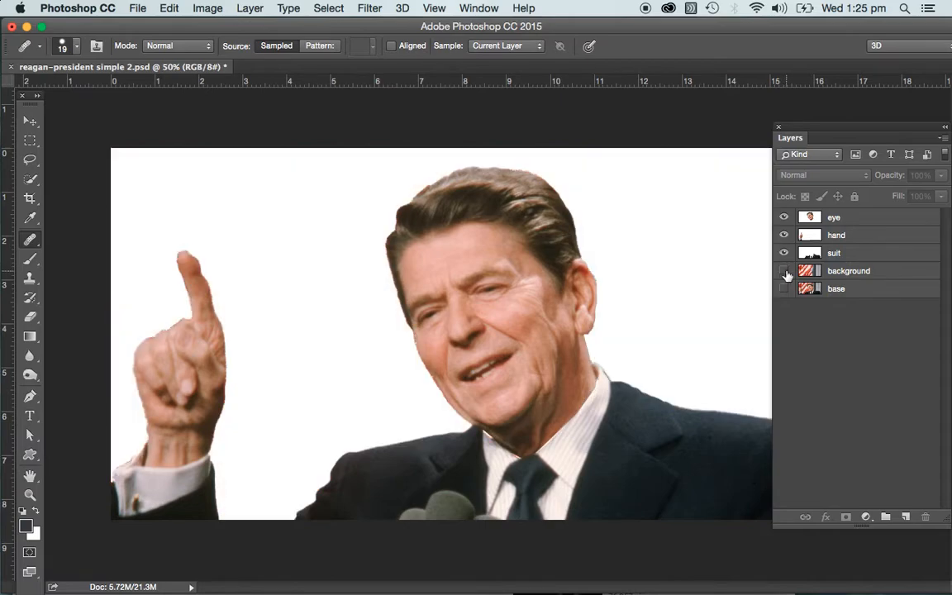
{"action": "left_click", "coordinate": [783, 271]}
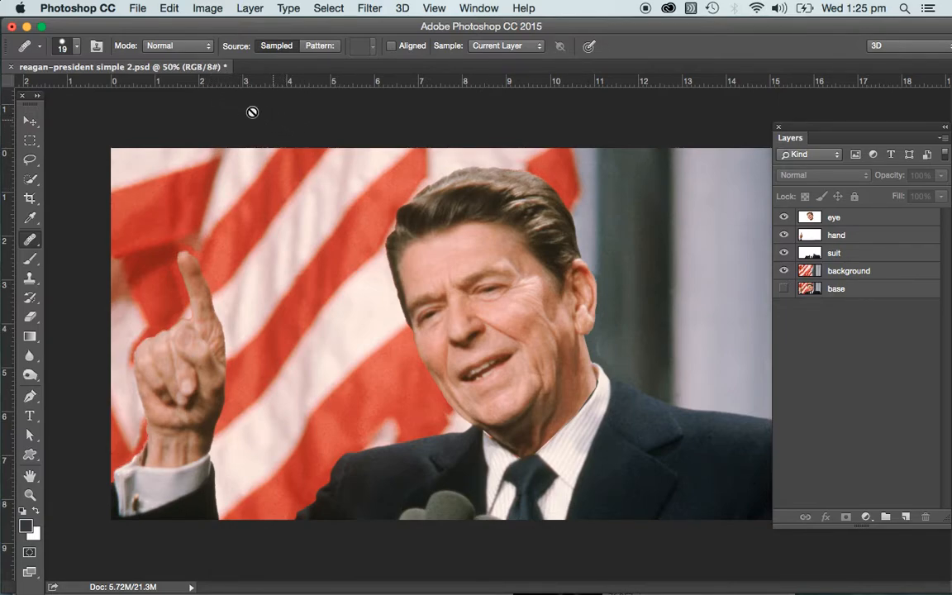
Step: Switch to After Effects and import reagan-president simple 2.psd as a Composition with Editable Layer Styles
{"action": "mouse_move", "coordinate": [347, 591]}
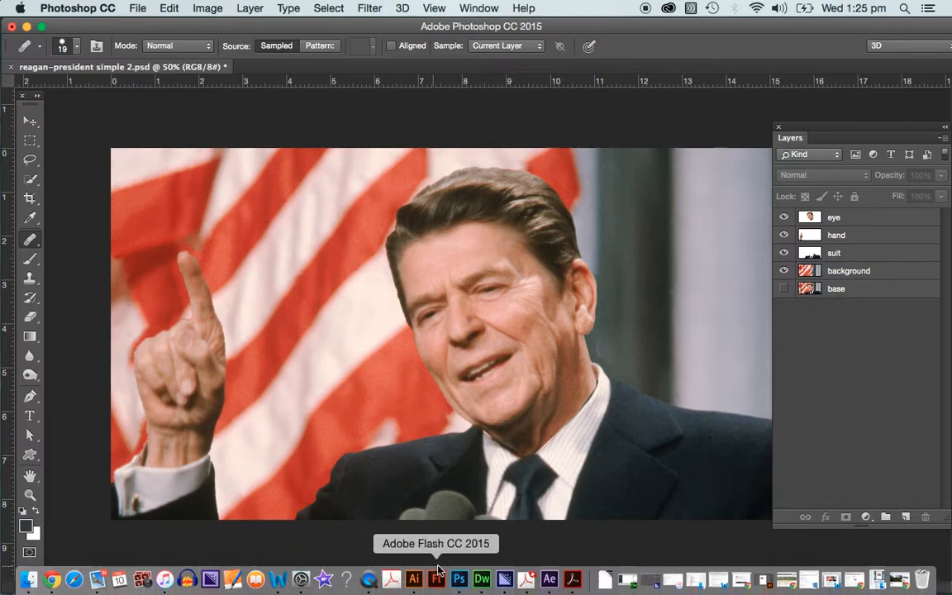
{"action": "left_click", "coordinate": [549, 579]}
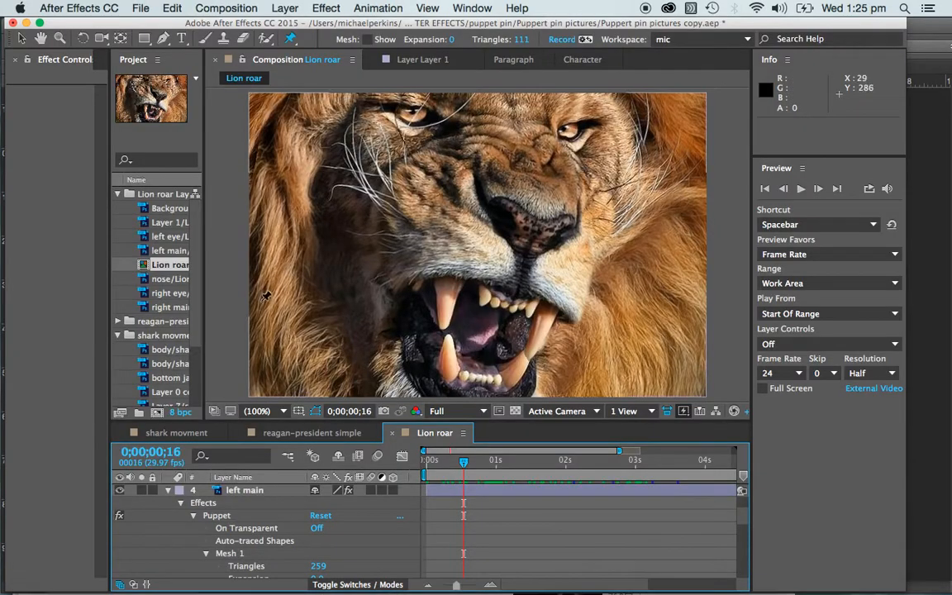
{"action": "left_click", "coordinate": [138, 9]}
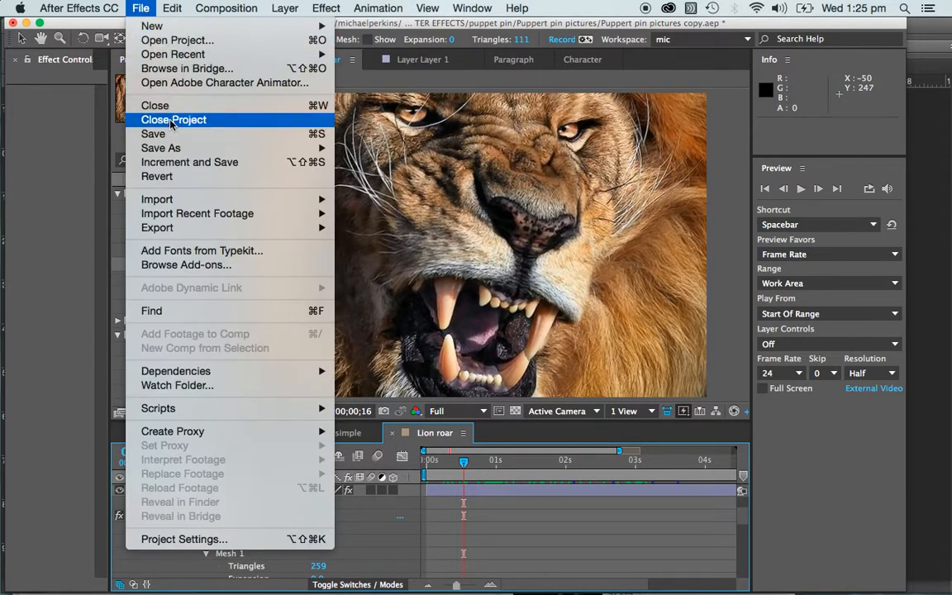
{"action": "mouse_move", "coordinate": [176, 198]}
{"action": "left_click", "coordinate": [378, 214]}
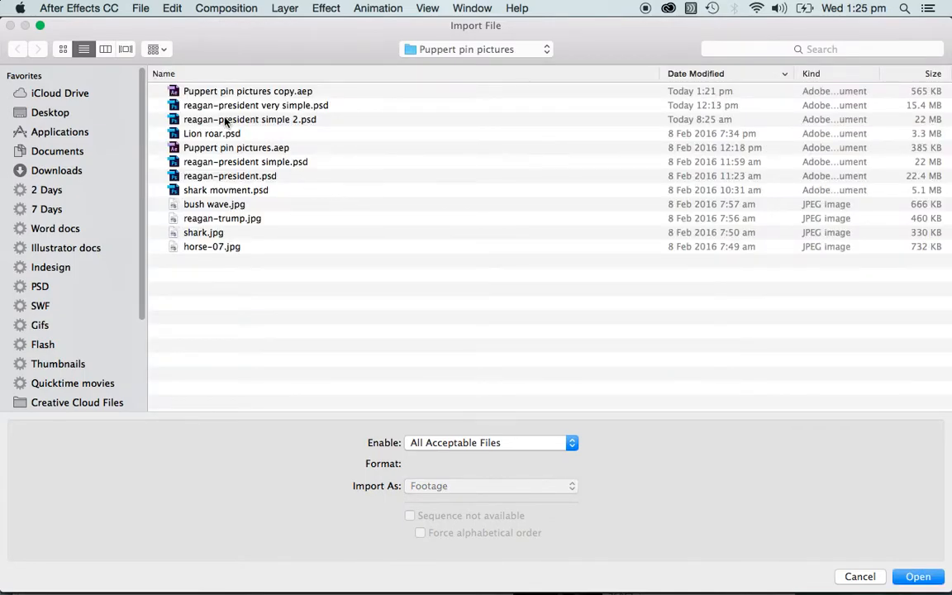
{"action": "left_click", "coordinate": [246, 120]}
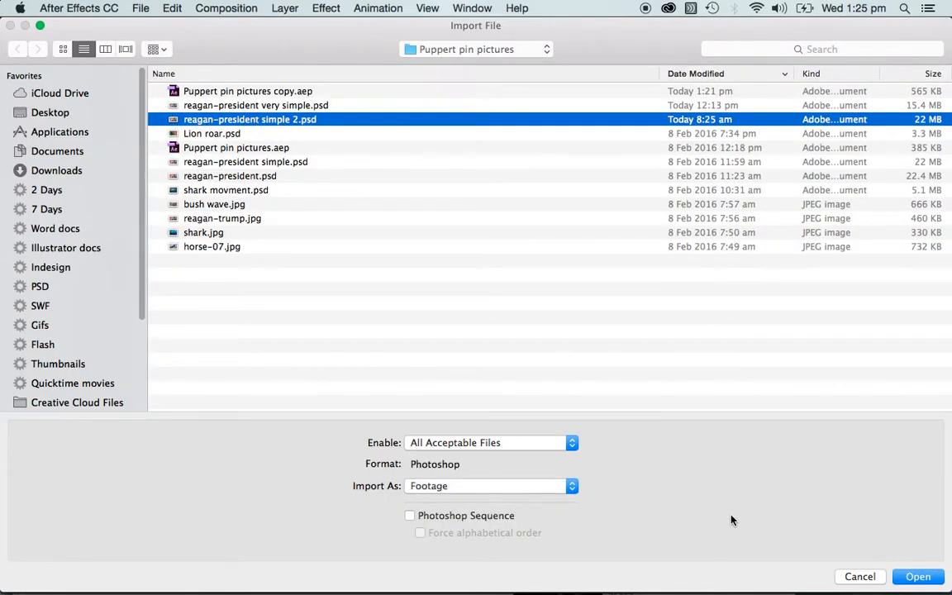
{"action": "left_click", "coordinate": [475, 488]}
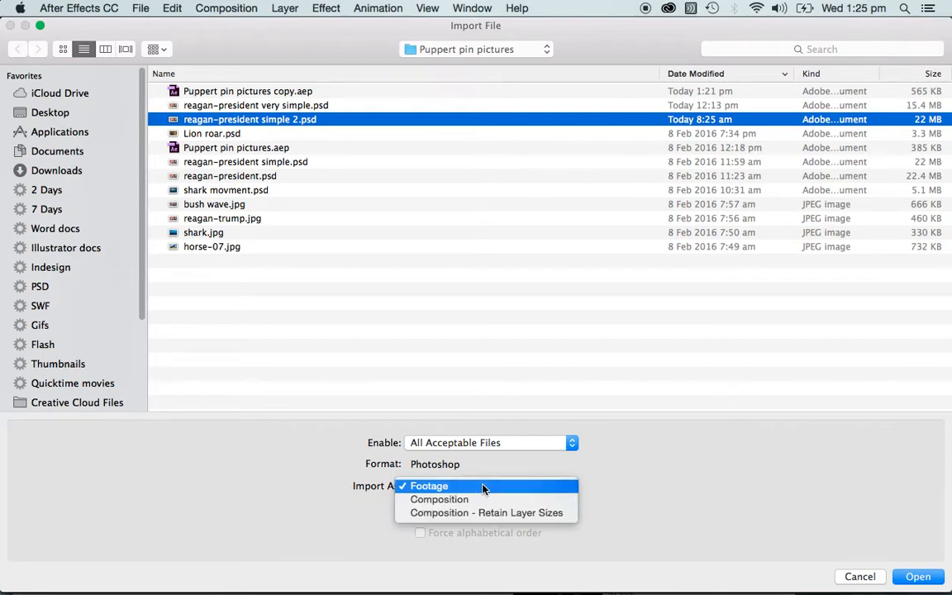
{"action": "left_click", "coordinate": [478, 500]}
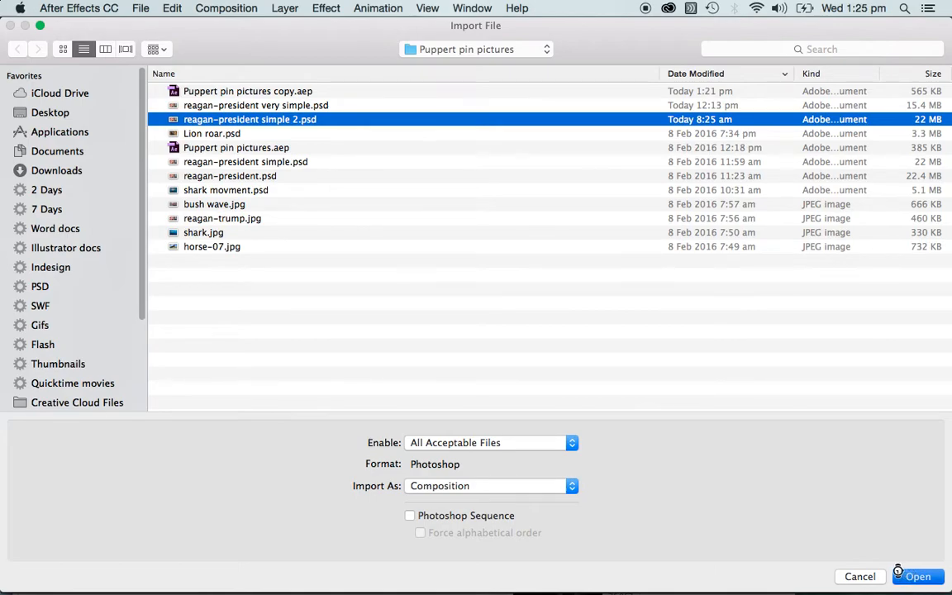
{"action": "left_click", "coordinate": [899, 571]}
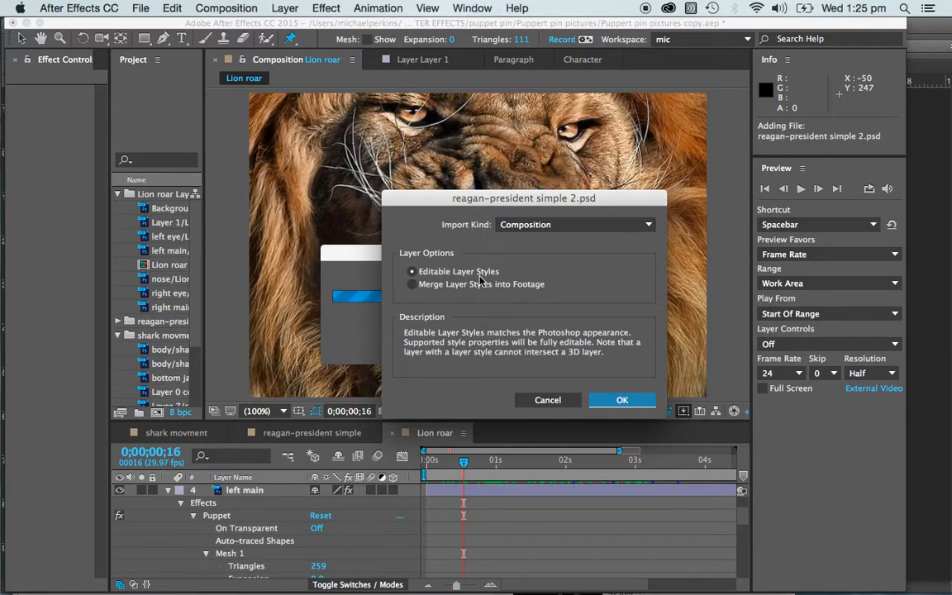
{"action": "left_click", "coordinate": [621, 399]}
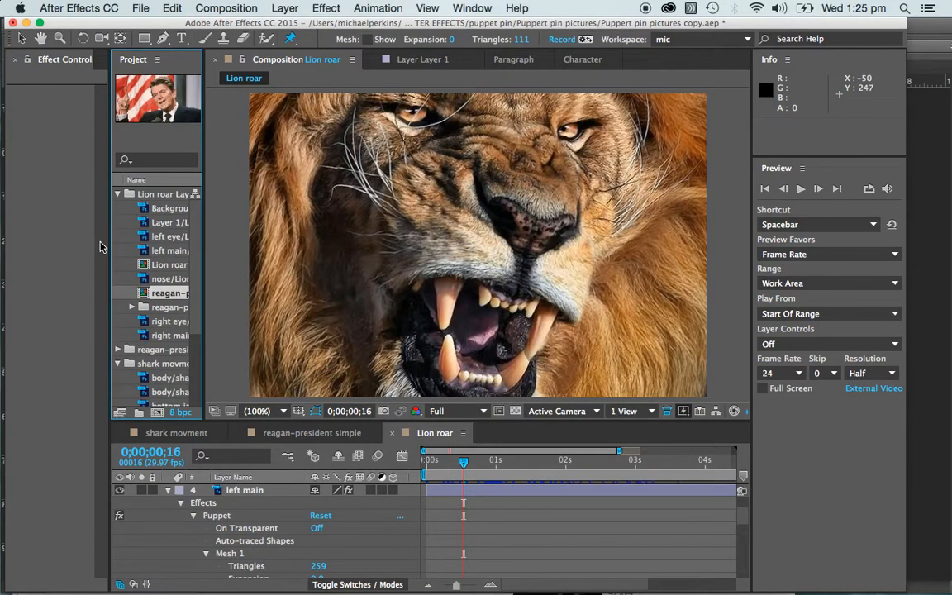
Step: Open the reagan-president simple 2 composition and check its playback and the contents of the eye layer
{"action": "double_click", "coordinate": [143, 295]}
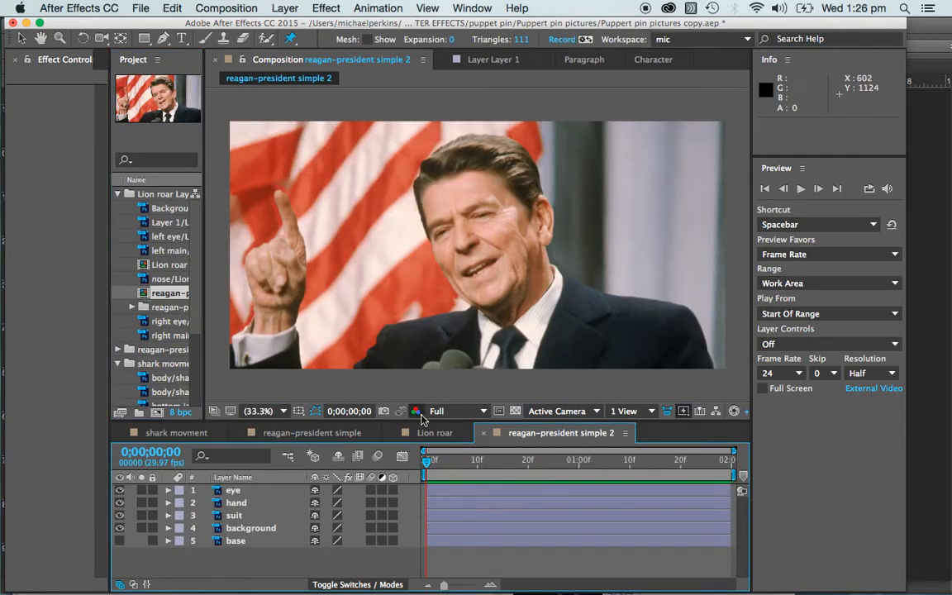
{"action": "key", "text": "space"}
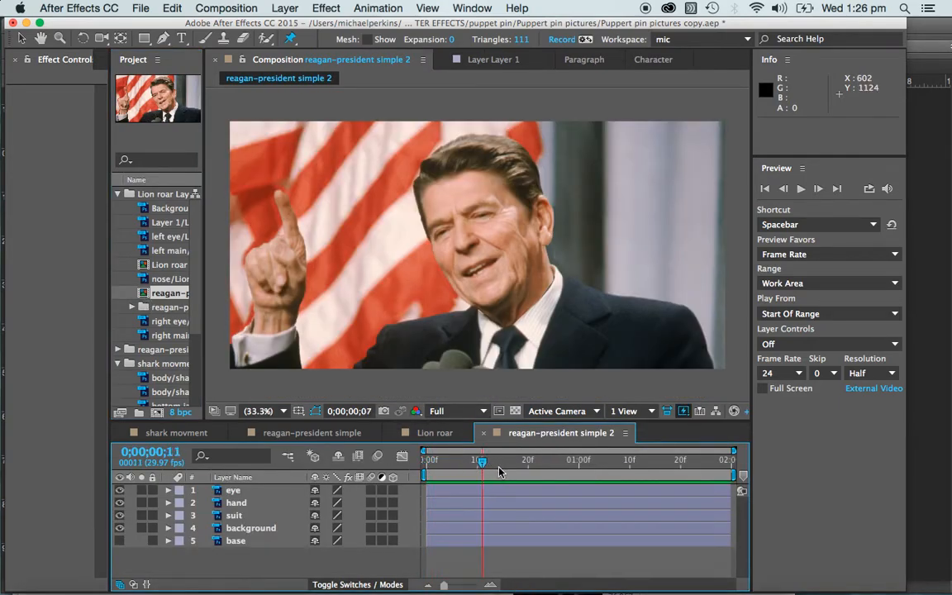
{"action": "key", "text": "space"}
{"action": "left_click", "coordinate": [121, 490]}
{"action": "left_click", "coordinate": [121, 491]}
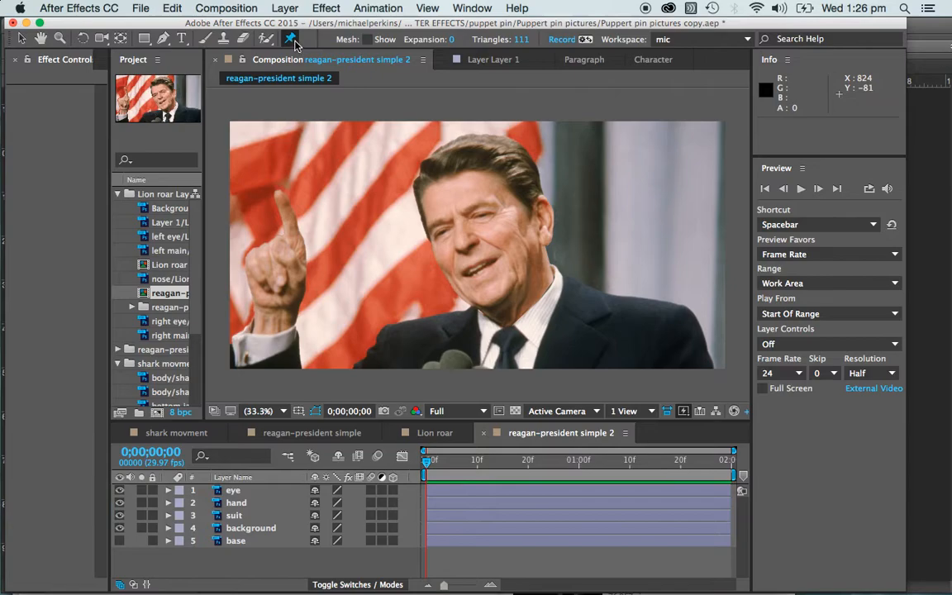
Step: With the puppet mesh shown and 209 triangles, pin the eye layer around the neck, under the jaw and atop the hair
{"action": "left_click", "coordinate": [368, 39]}
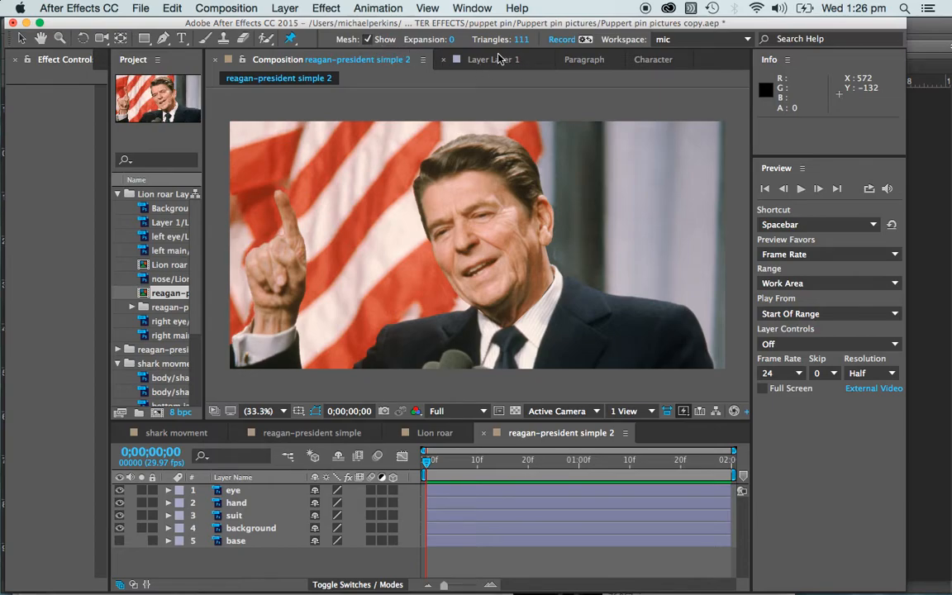
{"action": "left_click", "coordinate": [520, 41]}
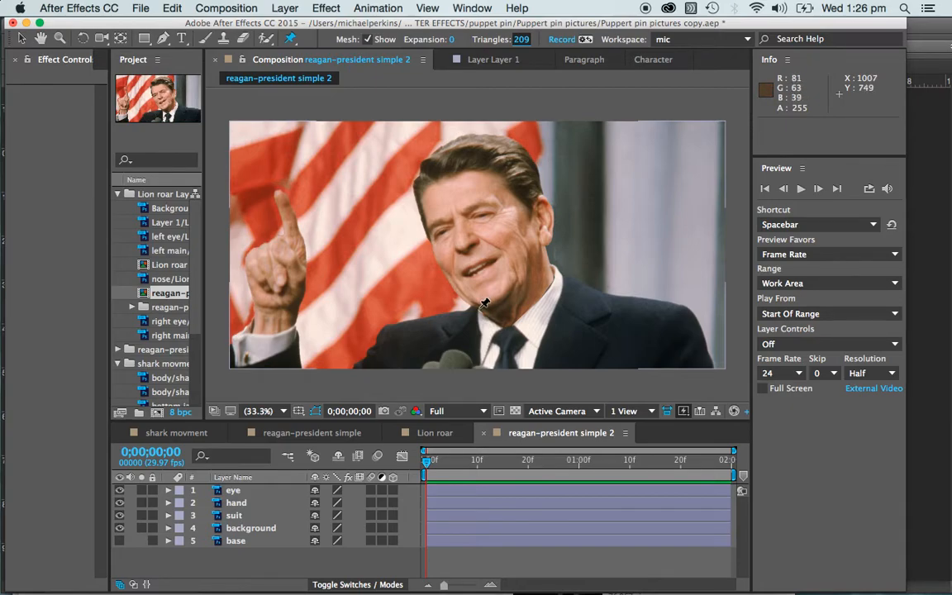
{"action": "left_click", "coordinate": [534, 321]}
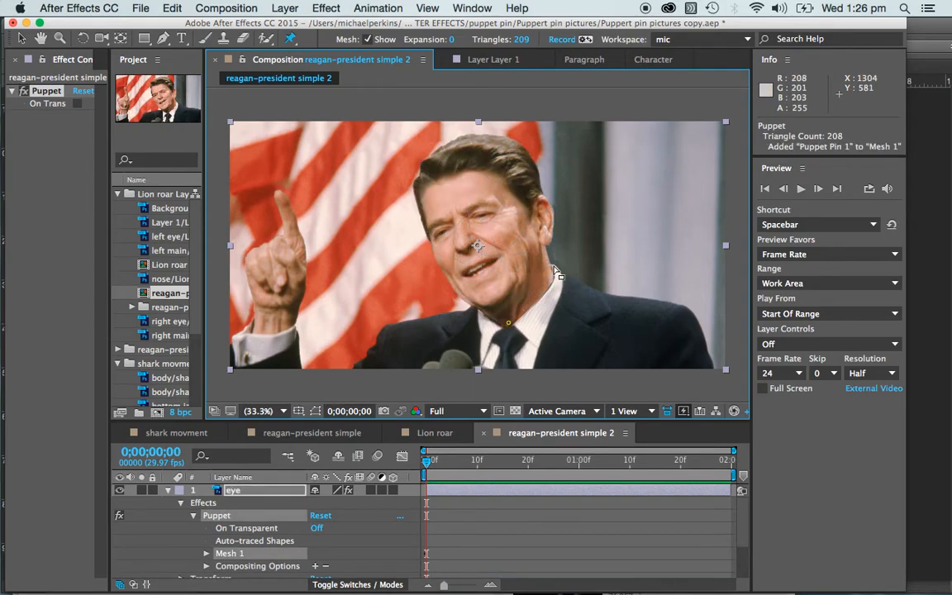
{"action": "left_click", "coordinate": [551, 268]}
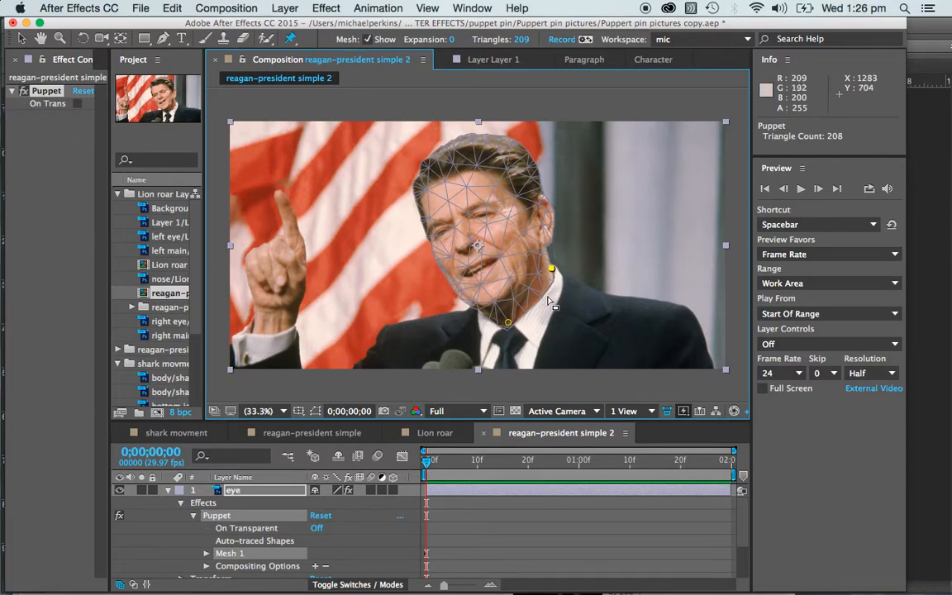
{"action": "left_click", "coordinate": [539, 294]}
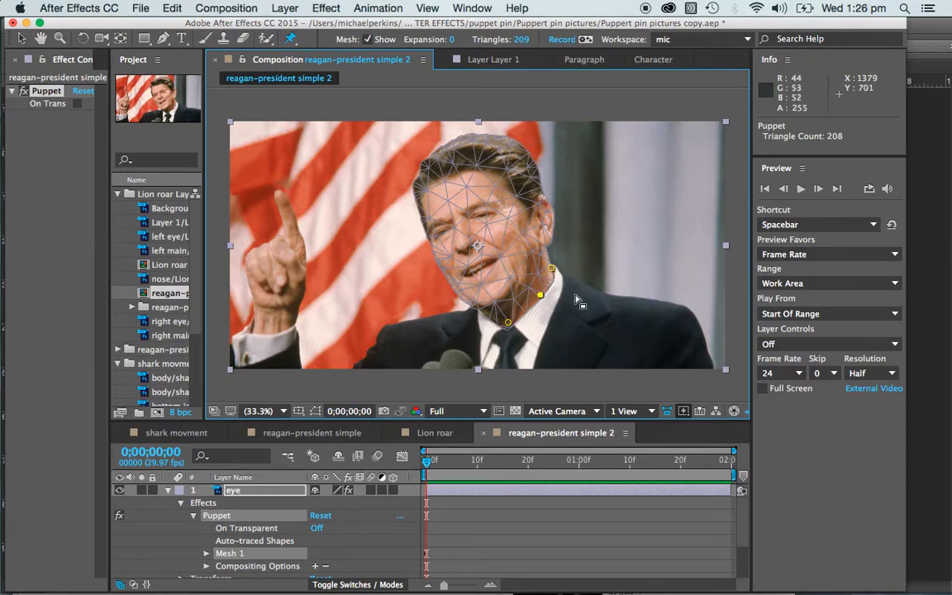
{"action": "left_click", "coordinate": [483, 310]}
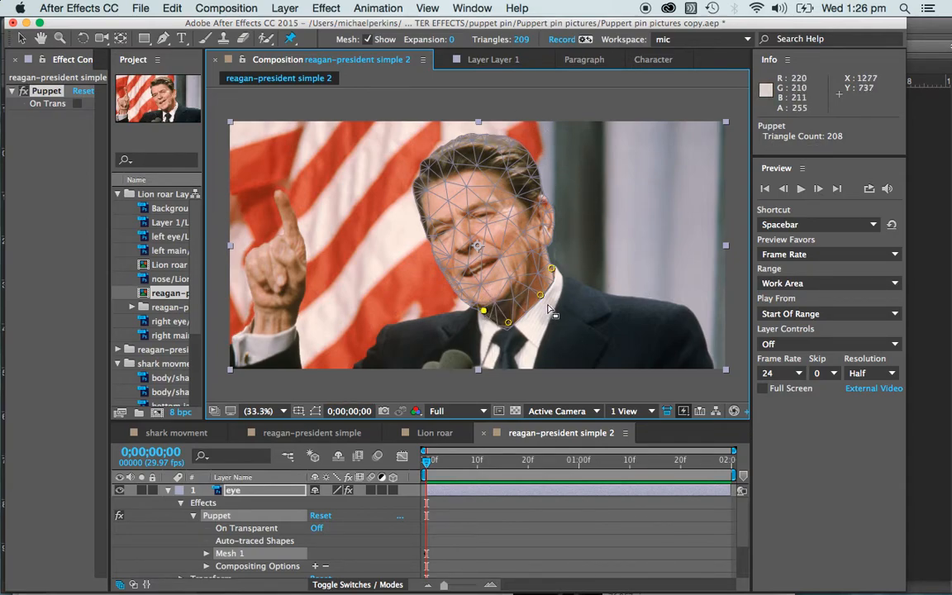
{"action": "left_click", "coordinate": [471, 134]}
Step: Increase the eye layer's puppet mesh to 349 triangles
{"action": "left_click_drag", "start_coordinate": [517, 41], "coordinate": [524, 43]}
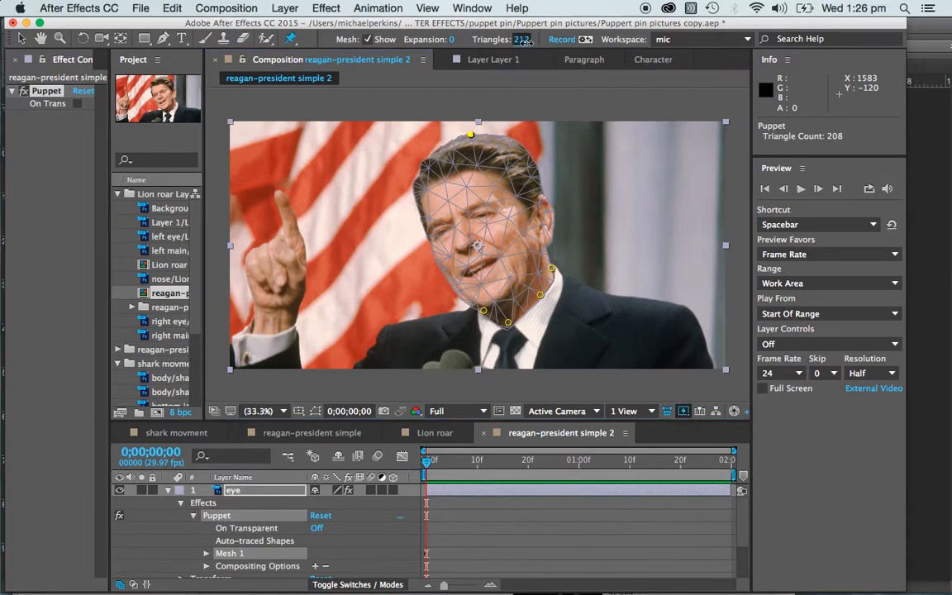
{"action": "left_click_drag", "start_coordinate": [641, 66], "coordinate": [593, 72]}
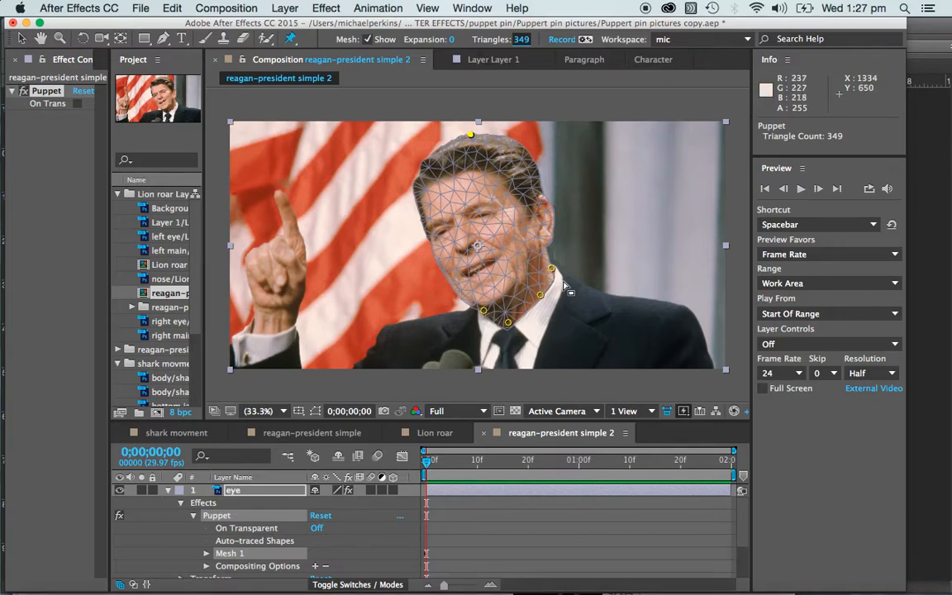
Step: Try tilting the head sideways with the puppet pin at the top of the hair
{"action": "left_click", "coordinate": [472, 135]}
{"action": "left_click_drag", "start_coordinate": [471, 135], "coordinate": [501, 135]}
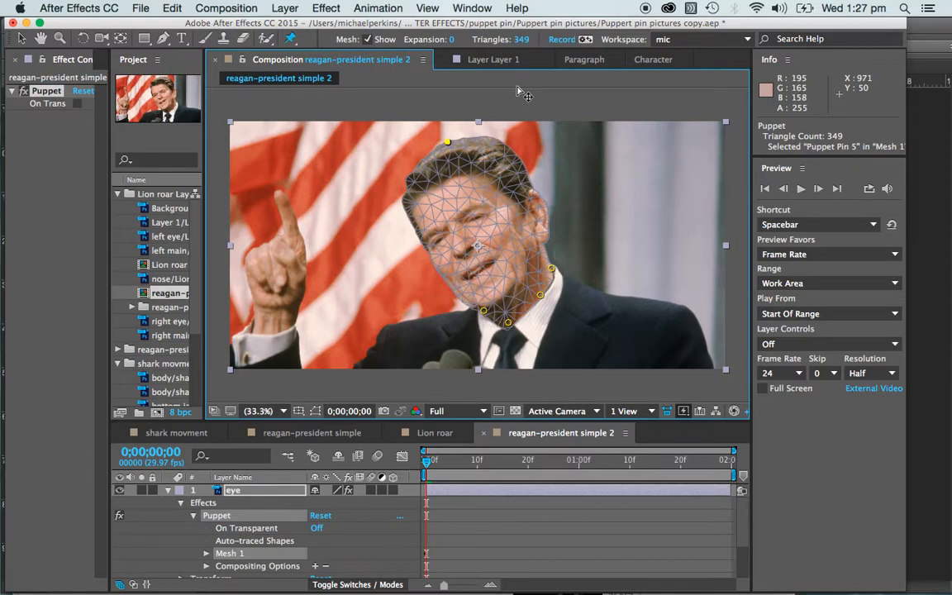
{"action": "key", "text": "super+z"}
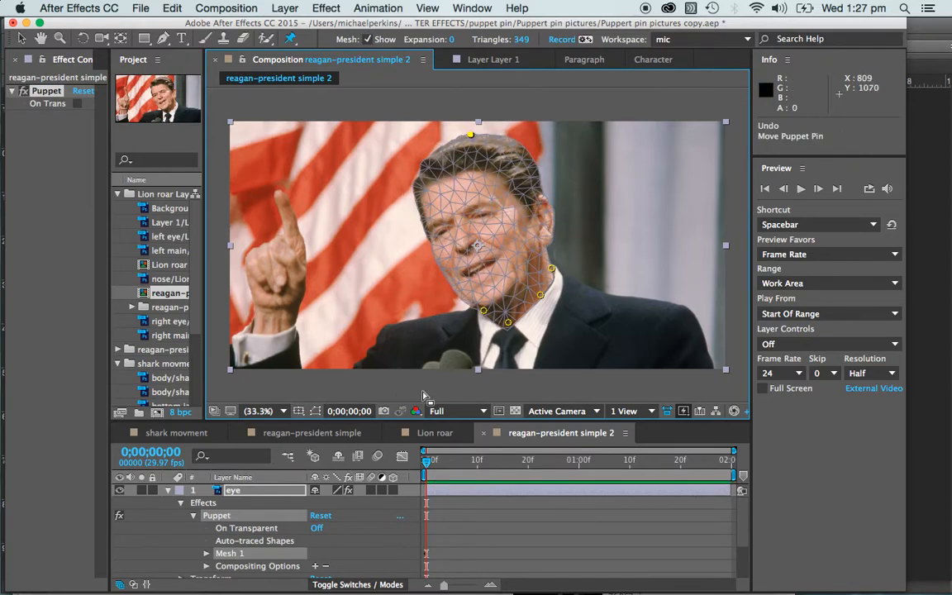
Step: Enlarge the timeline area and expand Mesh 1 in the eye layer's Puppet effect, with the composition view set to Fit up to 100%
{"action": "left_click_drag", "start_coordinate": [346, 423], "coordinate": [297, 345]}
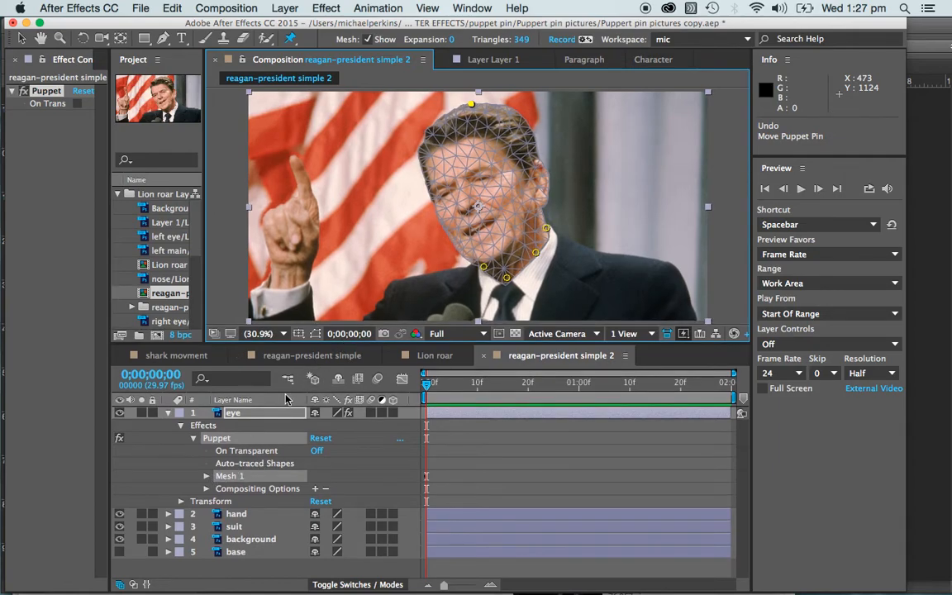
{"action": "left_click", "coordinate": [206, 477]}
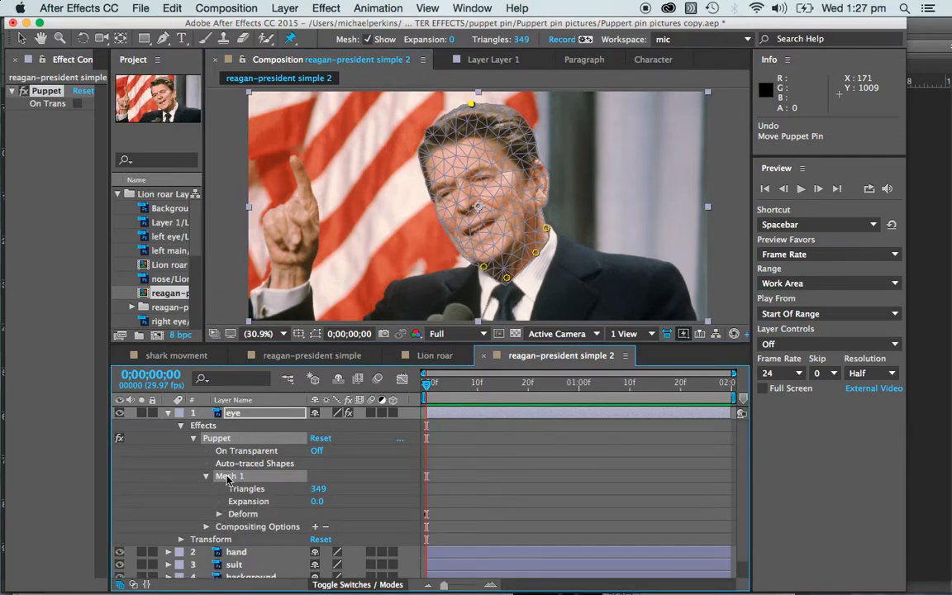
{"action": "left_click_drag", "start_coordinate": [237, 344], "coordinate": [238, 318]}
{"action": "left_click", "coordinate": [256, 308]}
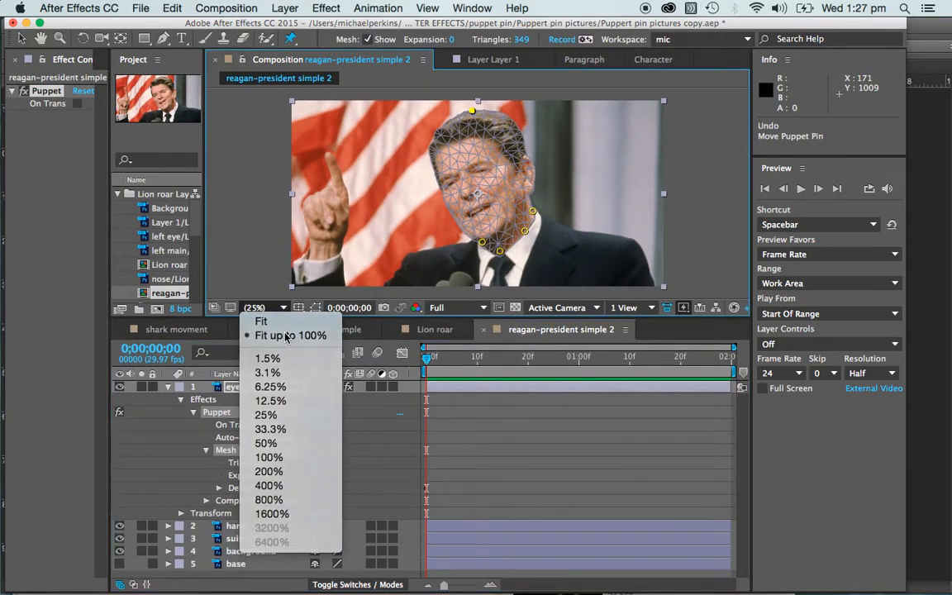
{"action": "left_click", "coordinate": [285, 337]}
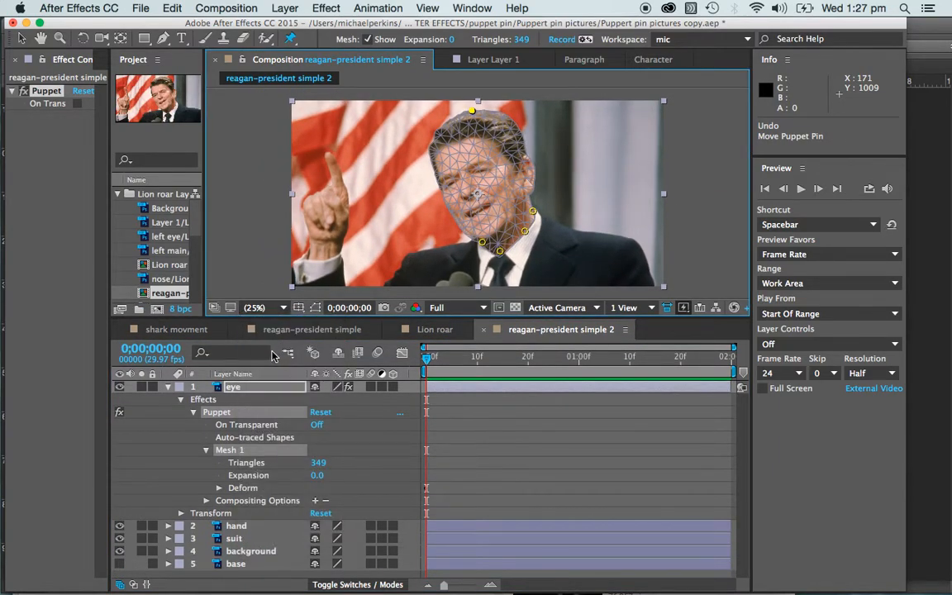
Step: Select all five puppet pins in the eye layer's mesh Deform group and reveal their position keyframes
{"action": "left_click", "coordinate": [220, 489]}
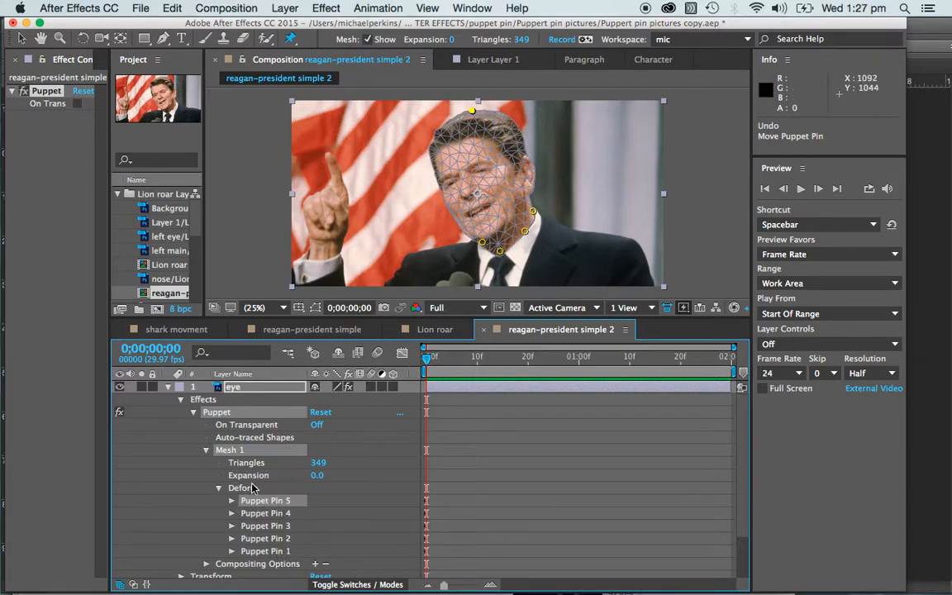
{"action": "left_click", "coordinate": [272, 553], "text": "shift"}
{"action": "left_click", "coordinate": [327, 500]}
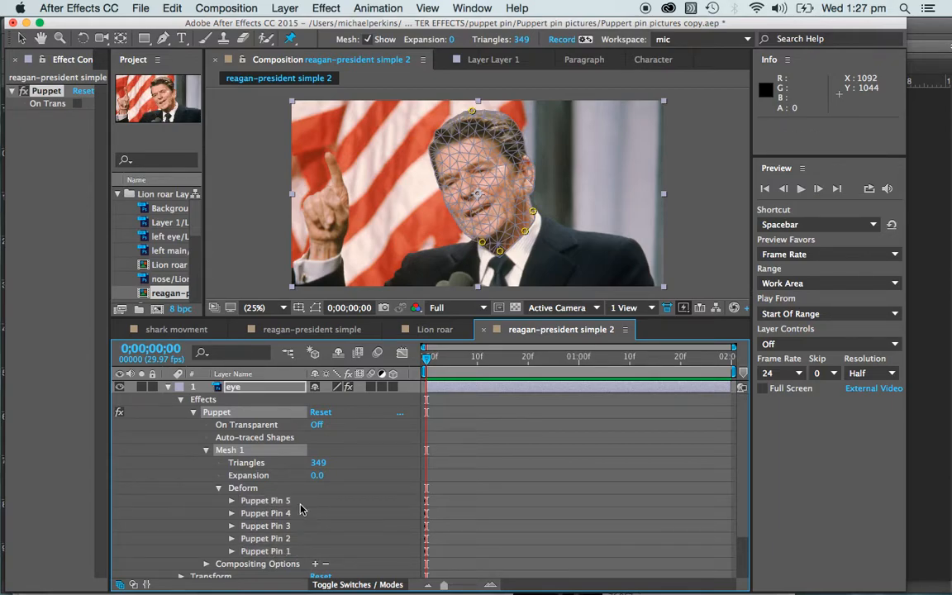
{"action": "left_click", "coordinate": [263, 502]}
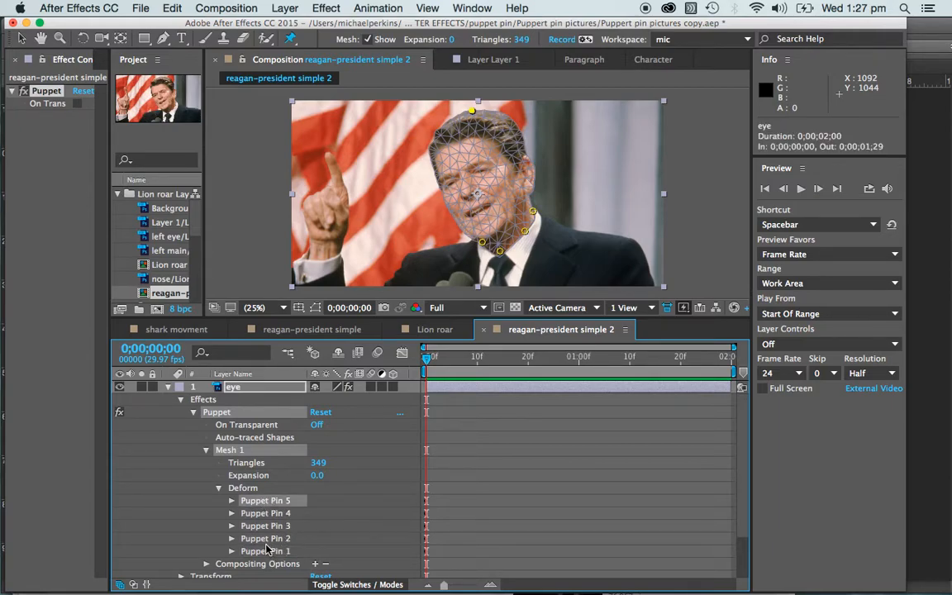
{"action": "left_click", "coordinate": [275, 551], "text": "shift"}
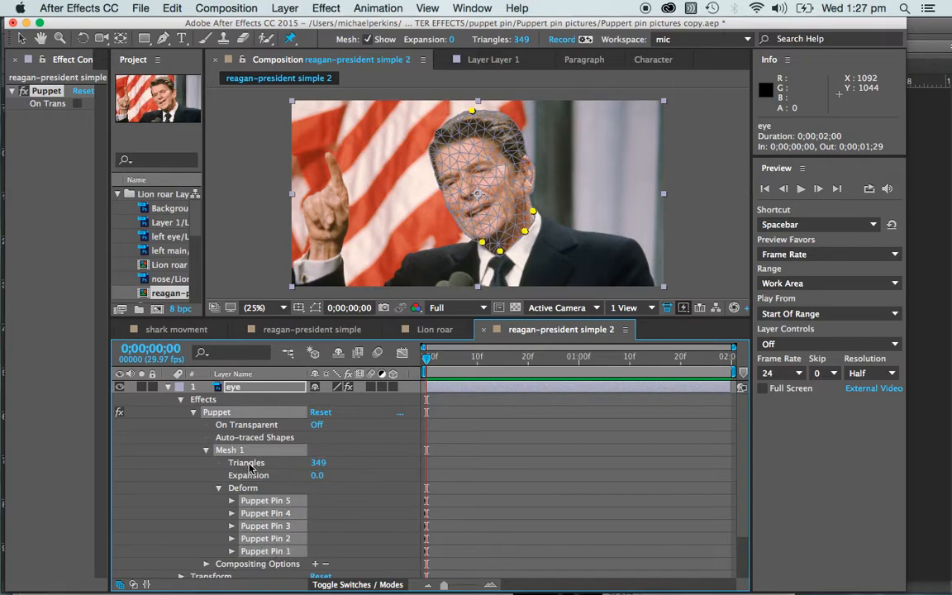
{"action": "left_click", "coordinate": [232, 514]}
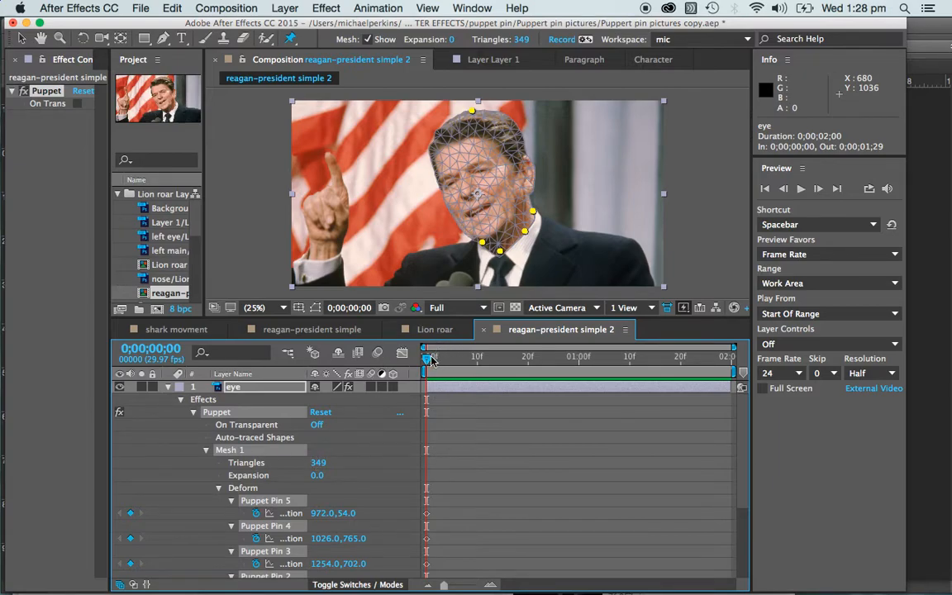
Step: At 0;00;01;21, keyframe a sideways head tilt toward the ear by moving only the puppet pin at the top of the hair
{"action": "left_click_drag", "start_coordinate": [426, 358], "coordinate": [411, 334]}
{"action": "key", "text": "space"}
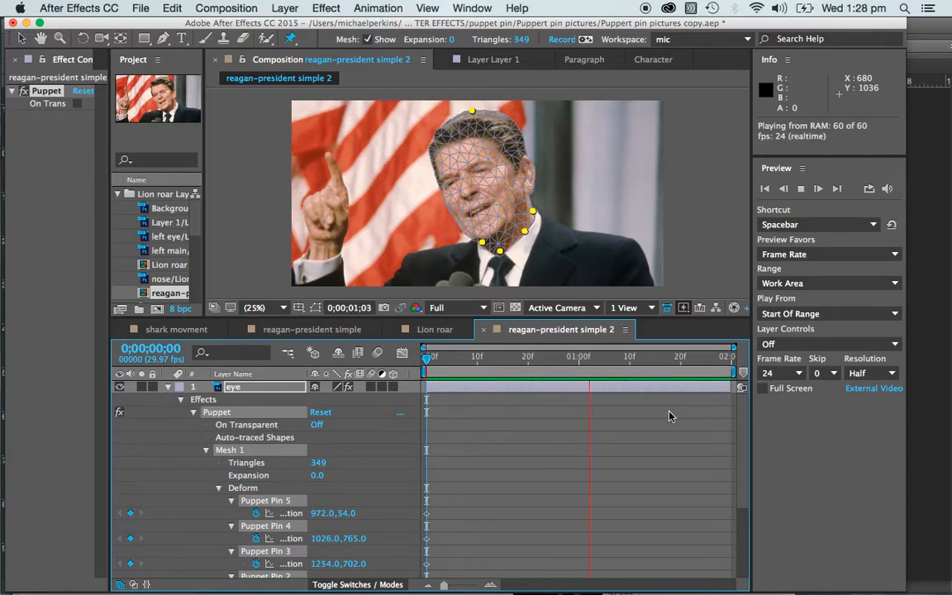
{"action": "key", "text": "space"}
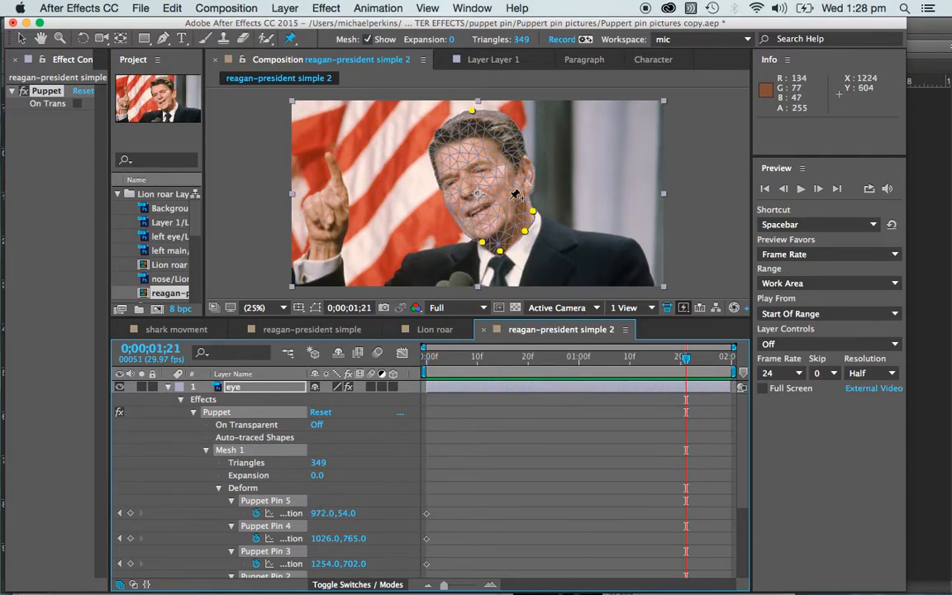
{"action": "left_click_drag", "start_coordinate": [472, 114], "coordinate": [476, 116]}
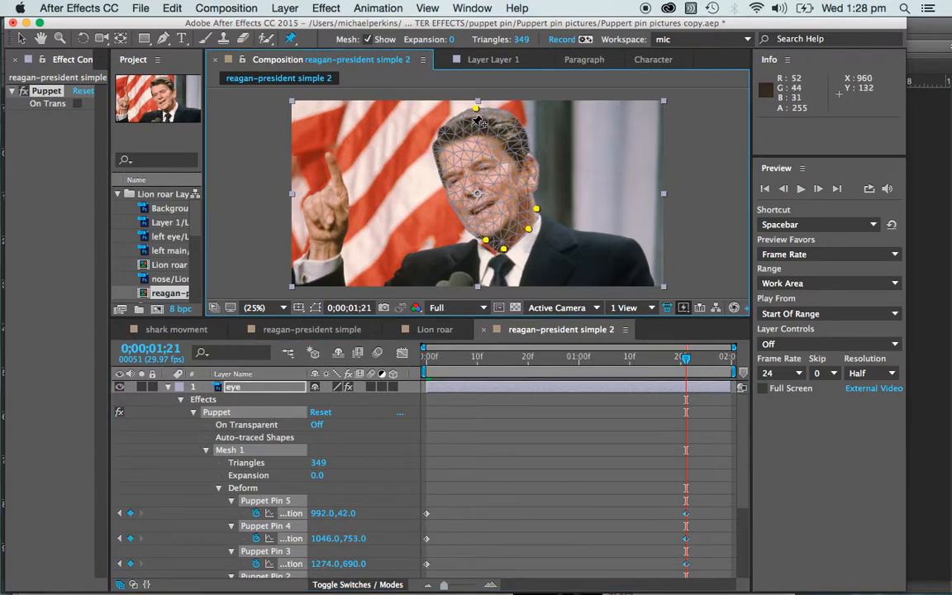
{"action": "key", "text": "super+z"}
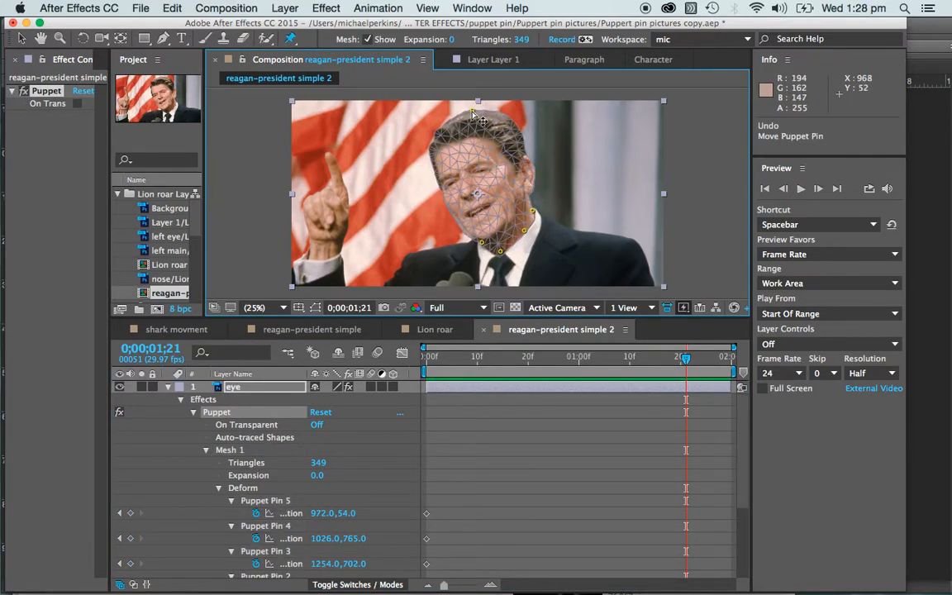
{"action": "left_click", "coordinate": [473, 112]}
{"action": "left_click_drag", "start_coordinate": [473, 112], "coordinate": [494, 108]}
Step: Preview the head tilt animation from the start of the composition
{"action": "left_click_drag", "start_coordinate": [683, 358], "coordinate": [405, 377]}
{"action": "key", "text": "space"}
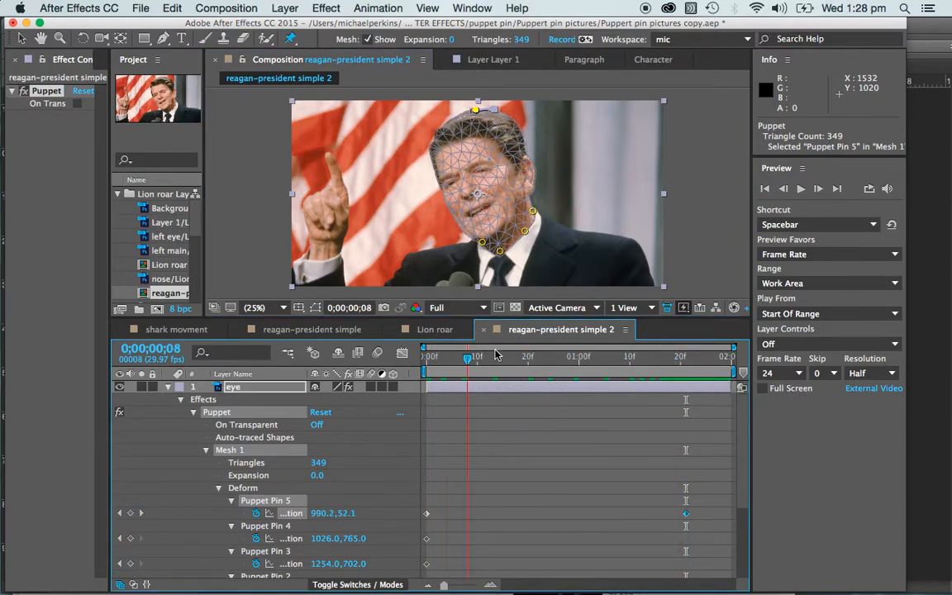
{"action": "key", "text": "space"}
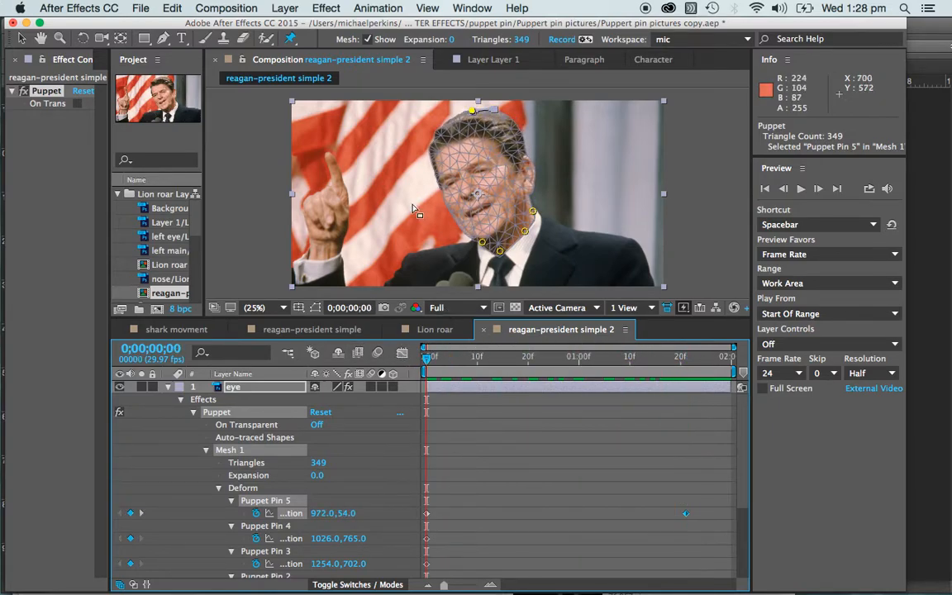
Step: Return to the Selection tool, deselect the puppet pins and collapse the properties of all layers in the timeline
{"action": "left_click", "coordinate": [21, 38]}
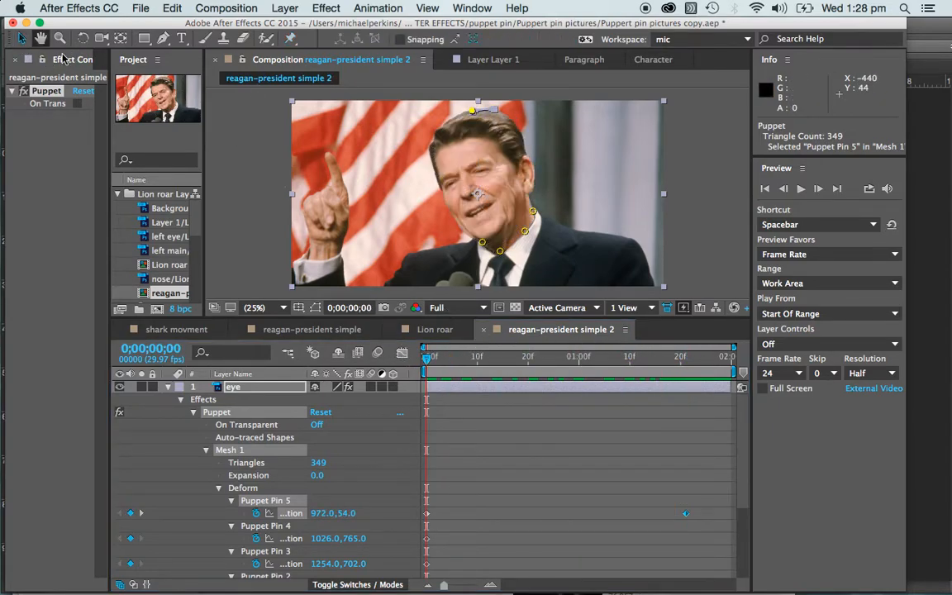
{"action": "left_click", "coordinate": [243, 192]}
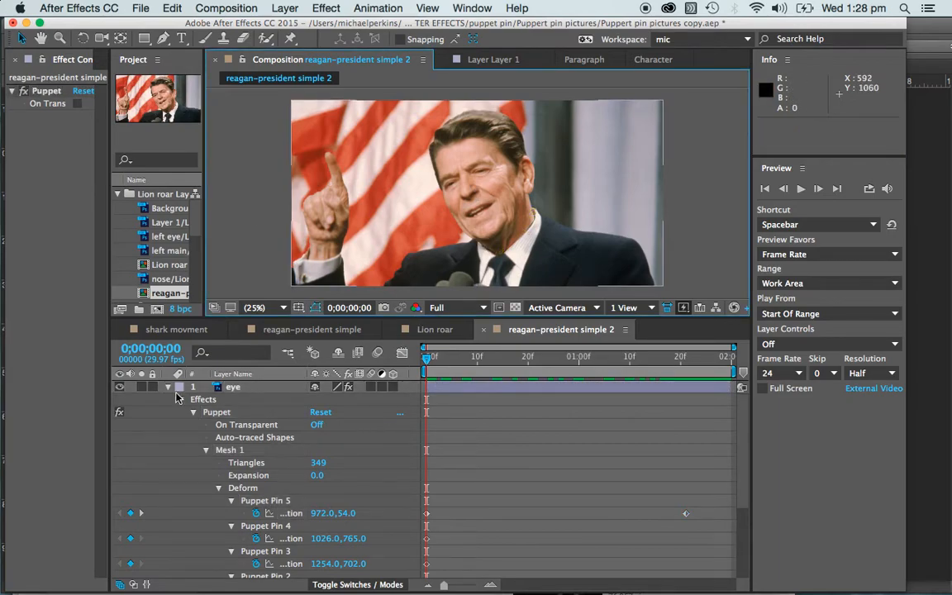
{"action": "left_click", "coordinate": [263, 387]}
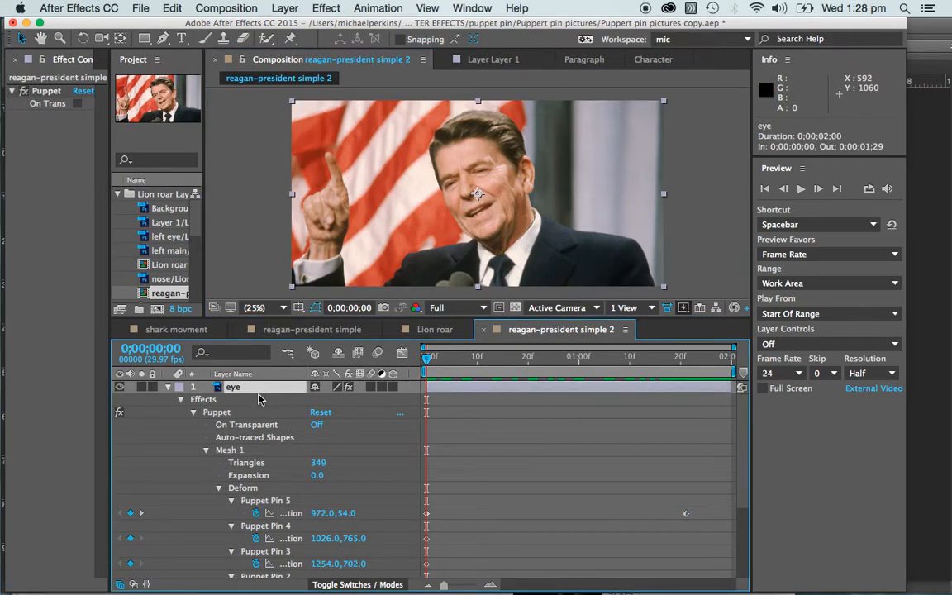
{"action": "key", "text": "u"}
{"action": "key", "text": "u"}
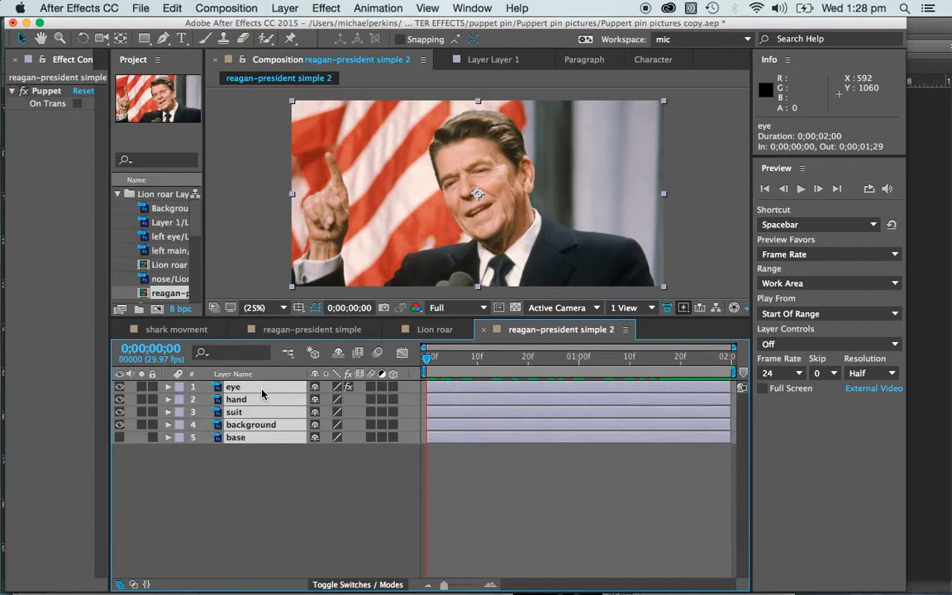
Step: Start a puppet mesh on the hand layer with pins at the two lower corners of the sleeve
{"action": "left_click", "coordinate": [252, 402]}
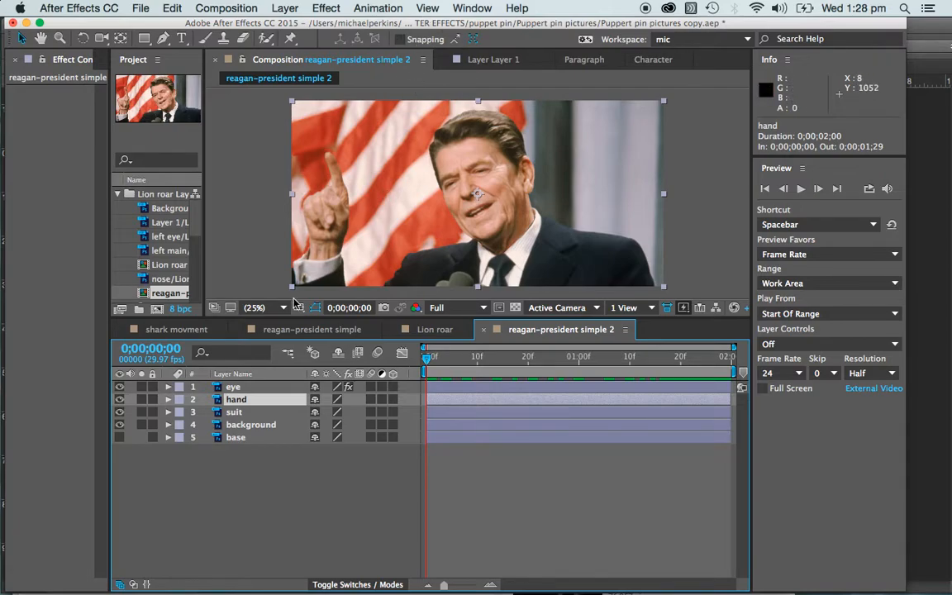
{"action": "left_click", "coordinate": [291, 40]}
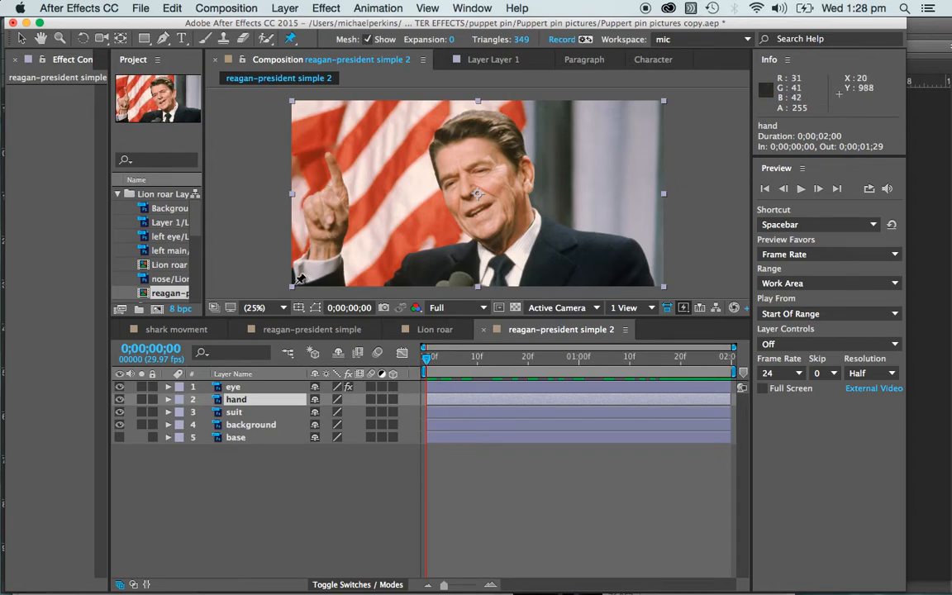
{"action": "left_click", "coordinate": [296, 284]}
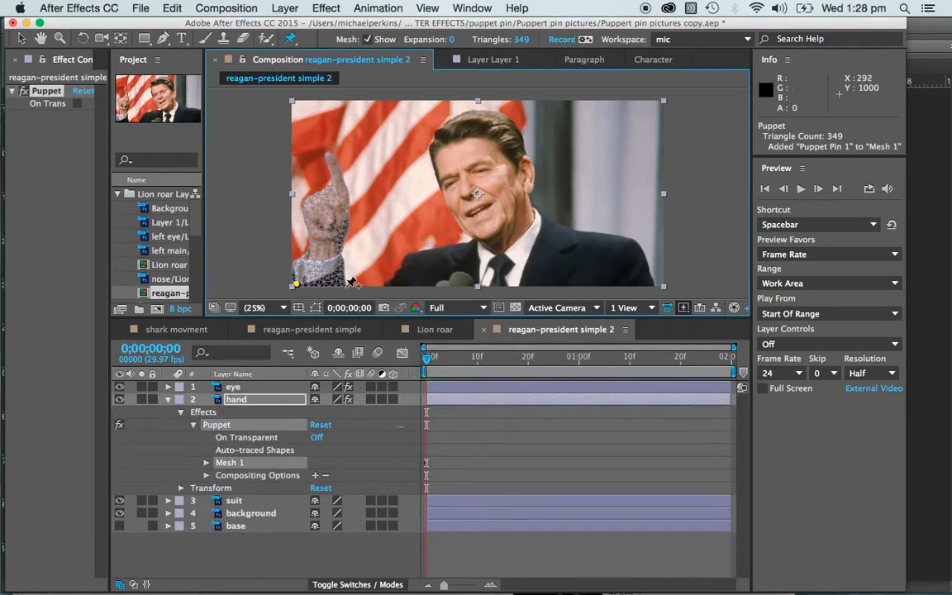
{"action": "left_click", "coordinate": [344, 284]}
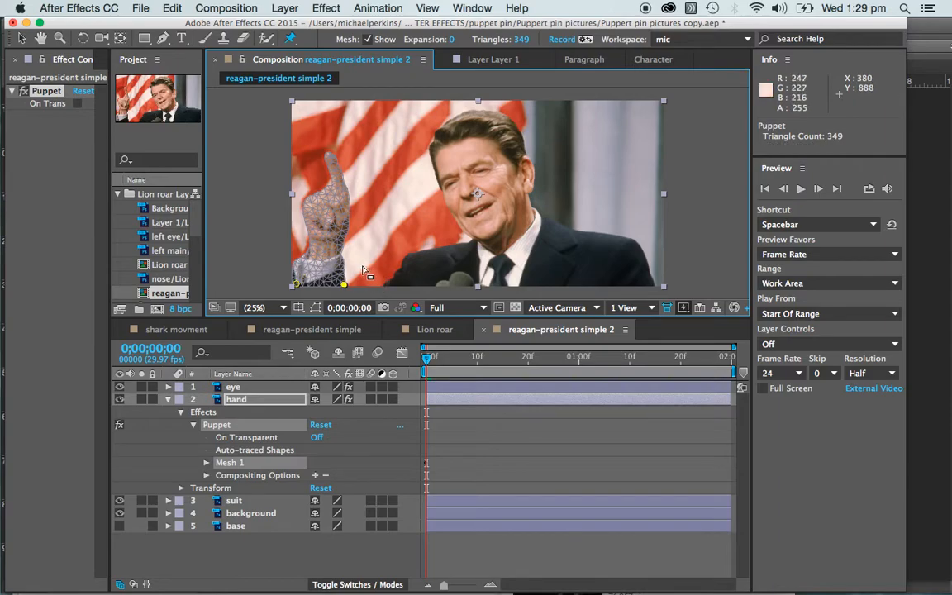
Step: With the composition magnified to 50%, add hand layer puppet pins at the sleeve's bottom middle, the wrist, the index finger's base and the fingertip
{"action": "key", "text": "period"}
{"action": "key", "text": "h"}
{"action": "left_click_drag", "start_coordinate": [354, 178], "coordinate": [552, 110]}
{"action": "key", "text": "super+p"}
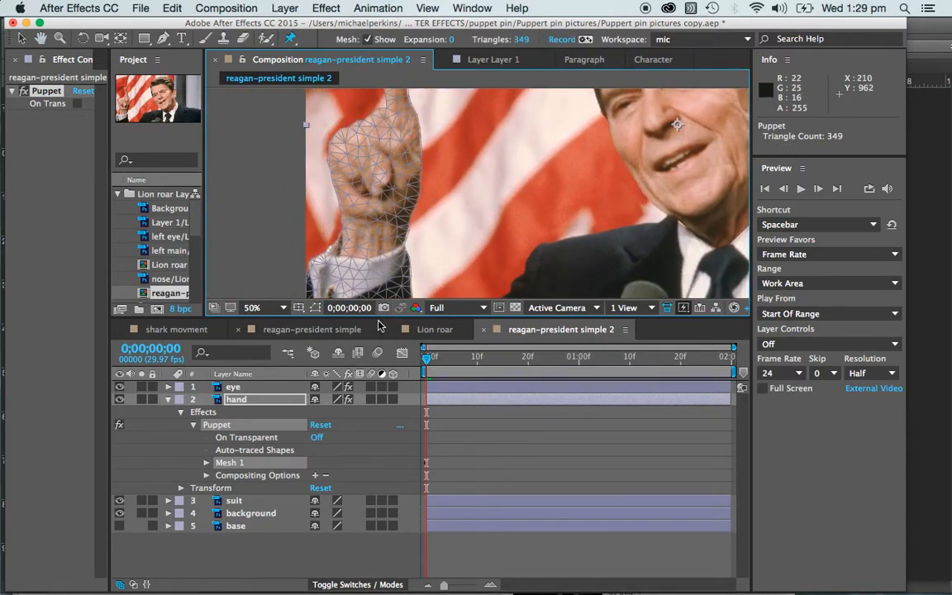
{"action": "left_click_drag", "start_coordinate": [382, 316], "coordinate": [364, 460]}
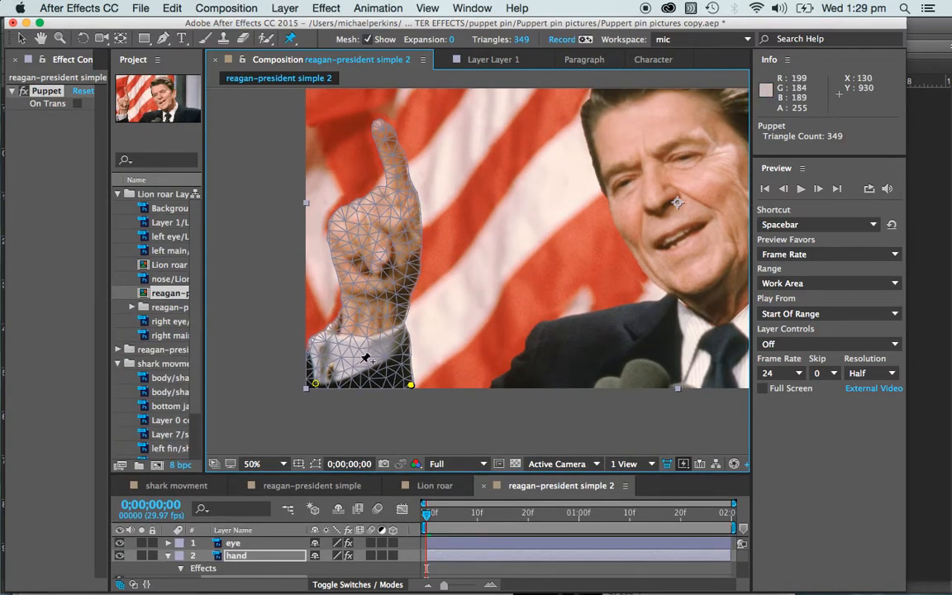
{"action": "left_click", "coordinate": [369, 385]}
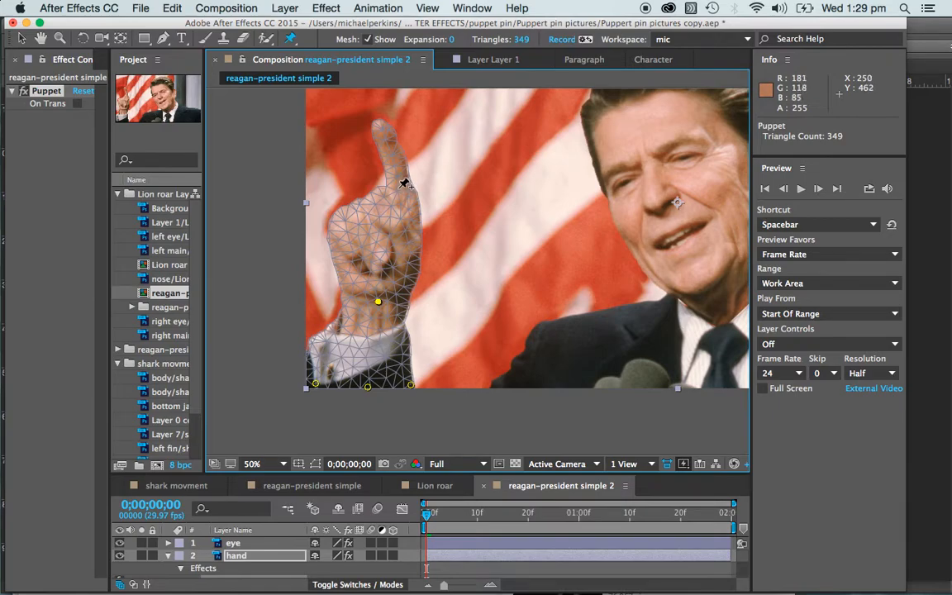
{"action": "left_click", "coordinate": [398, 184]}
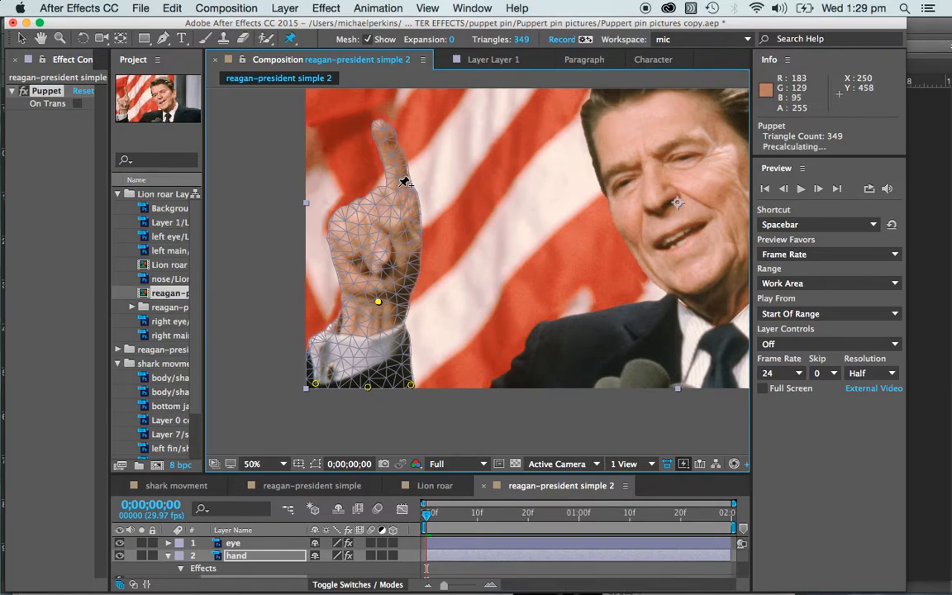
{"action": "left_click", "coordinate": [378, 121]}
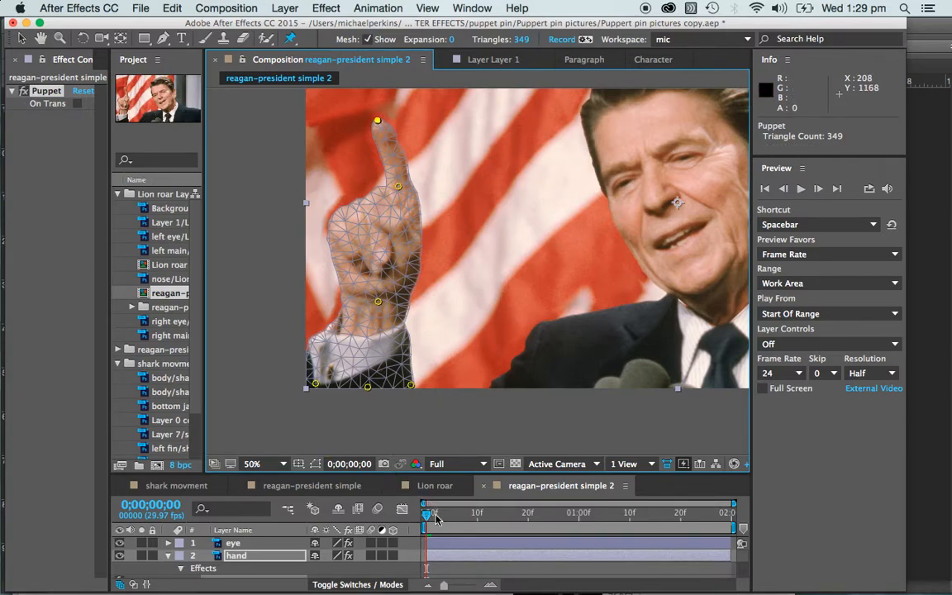
Step: At 0;00;01;24, add position keyframes to all six puppet pins of the hand layer
{"action": "left_click_drag", "start_coordinate": [425, 513], "coordinate": [704, 512]}
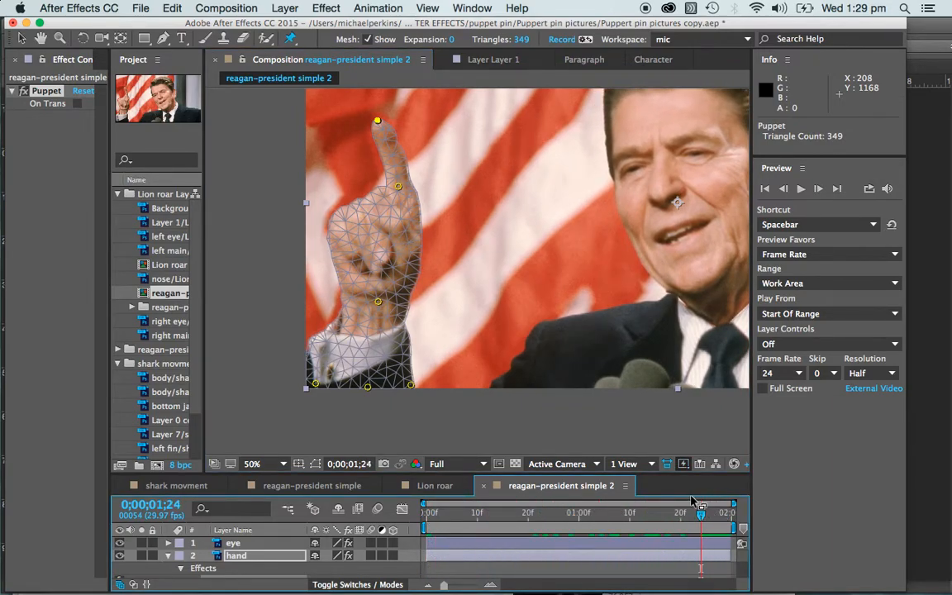
{"action": "left_click_drag", "start_coordinate": [266, 473], "coordinate": [266, 247]}
{"action": "left_click_drag", "start_coordinate": [538, 143], "coordinate": [418, 185]}
{"action": "left_click_drag", "start_coordinate": [443, 248], "coordinate": [443, 288]}
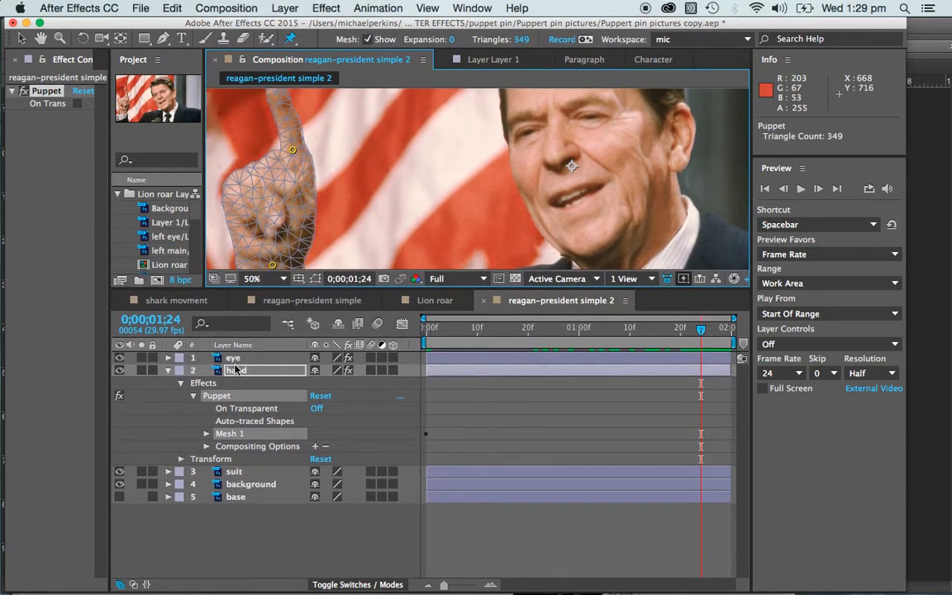
{"action": "left_click", "coordinate": [206, 434]}
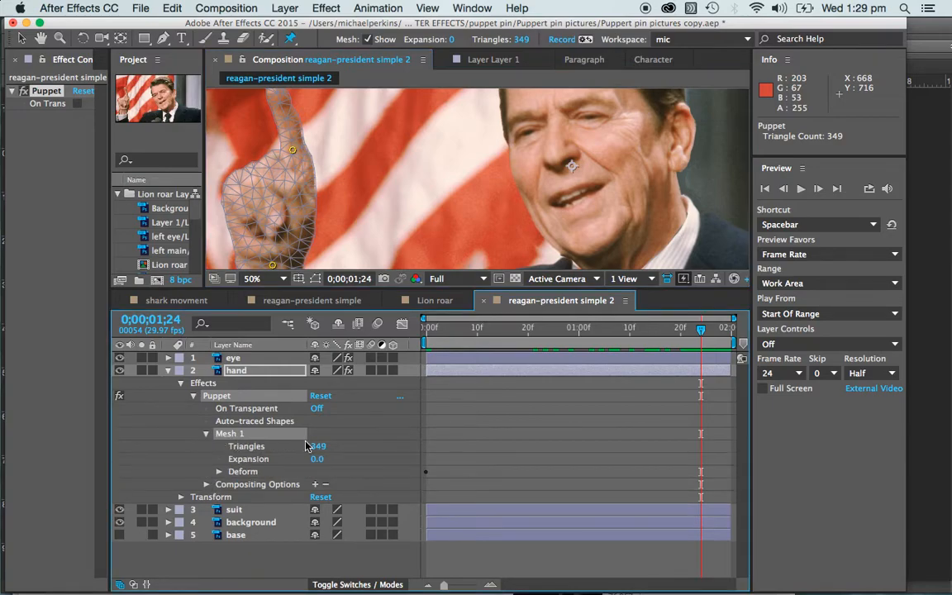
{"action": "left_click", "coordinate": [219, 472]}
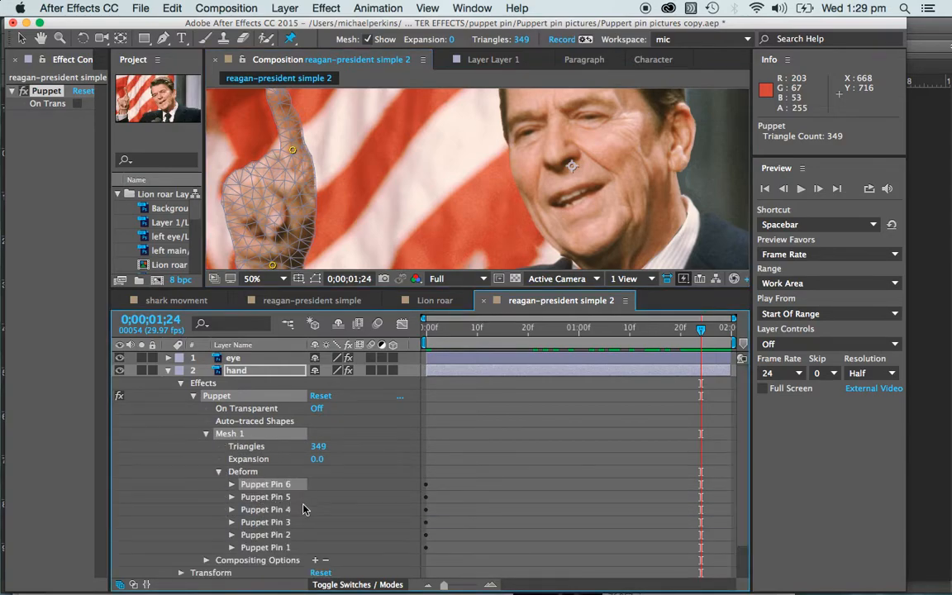
{"action": "left_click", "coordinate": [288, 550], "text": "shift"}
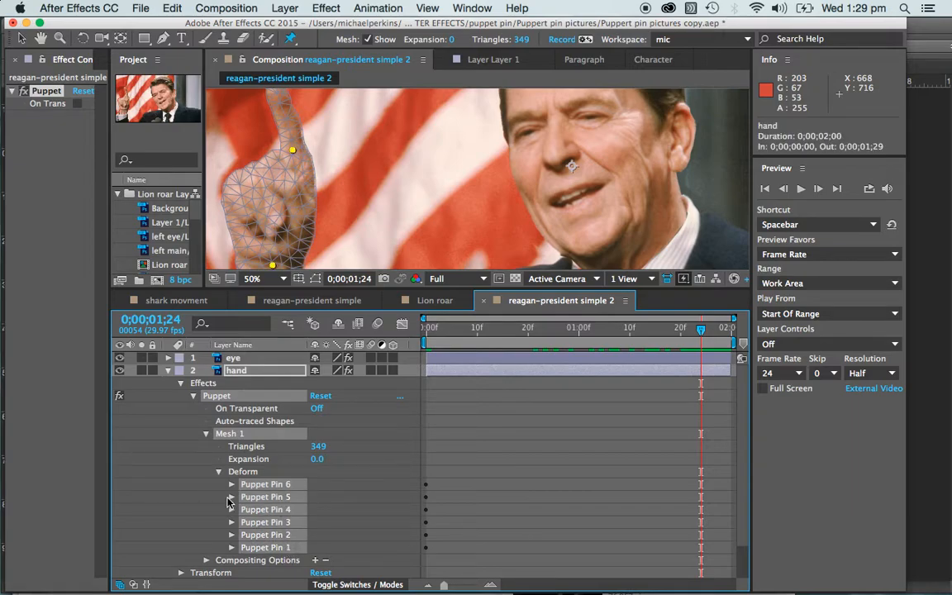
{"action": "key", "text": "u"}
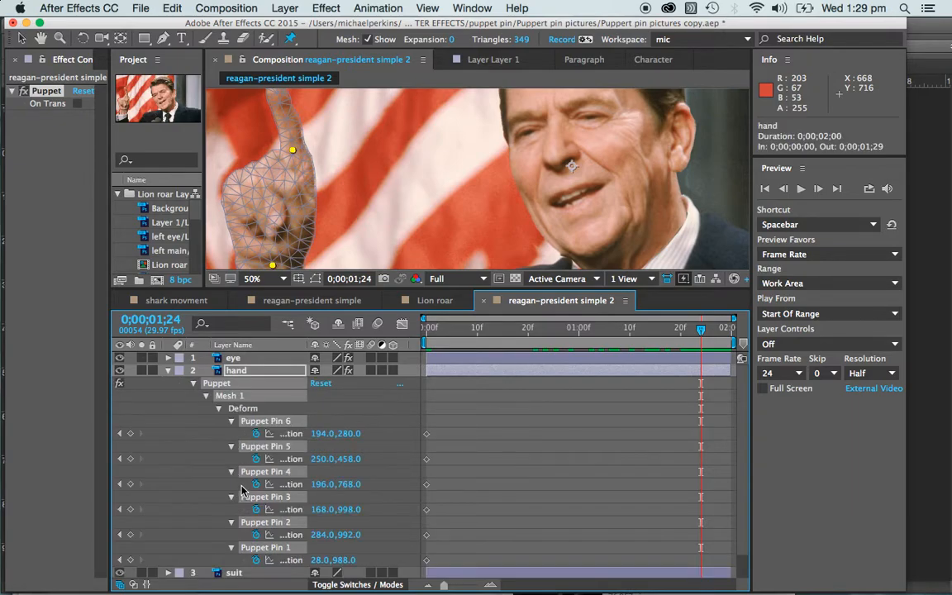
{"action": "left_click", "coordinate": [129, 434]}
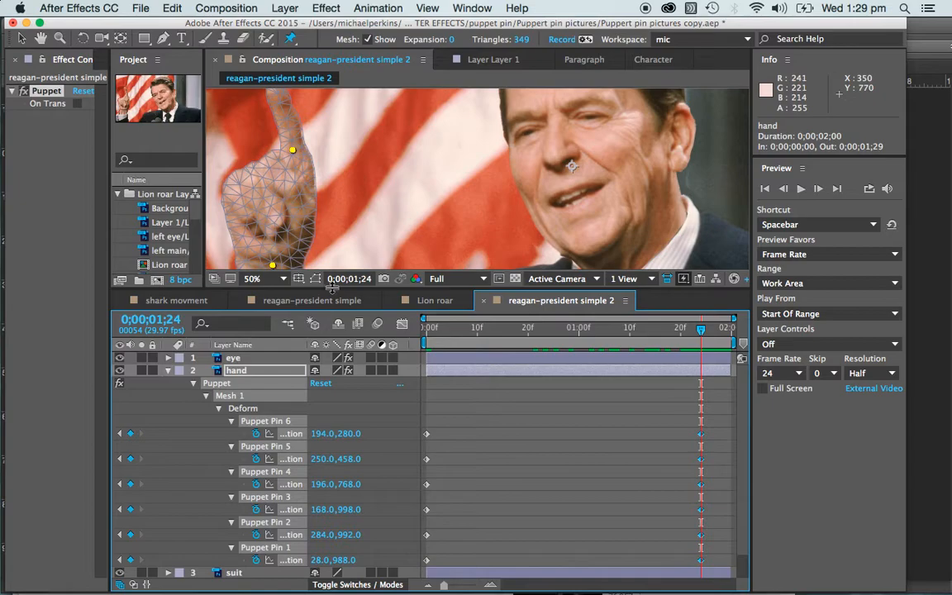
Step: At 0;00;01;24, tilt the index finger by moving the fingertip pin to about 264, 272, and shift the wrist pin slightly the opposite way
{"action": "left_click_drag", "start_coordinate": [338, 287], "coordinate": [338, 391]}
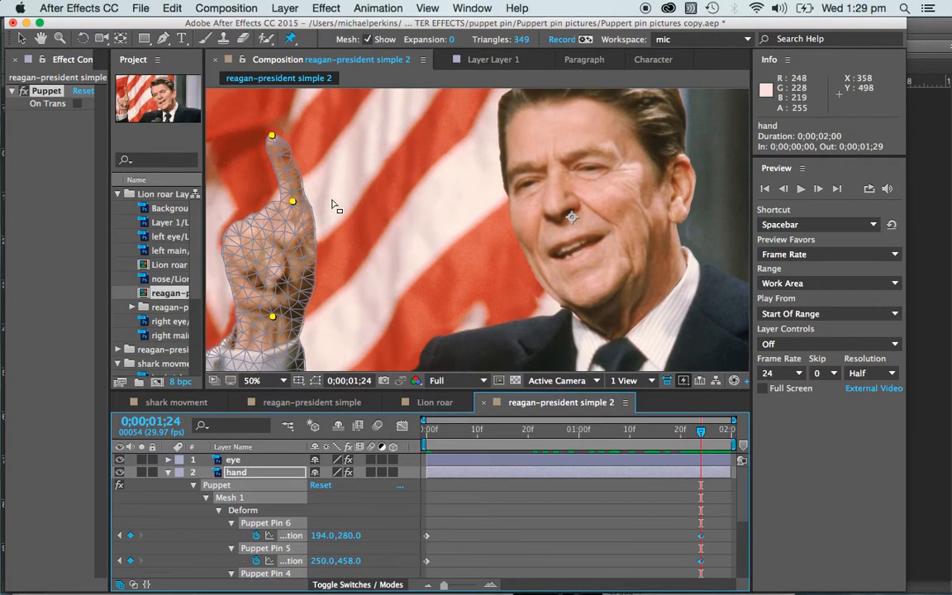
{"action": "left_click_drag", "start_coordinate": [272, 136], "coordinate": [286, 131]}
{"action": "key", "text": "super+z"}
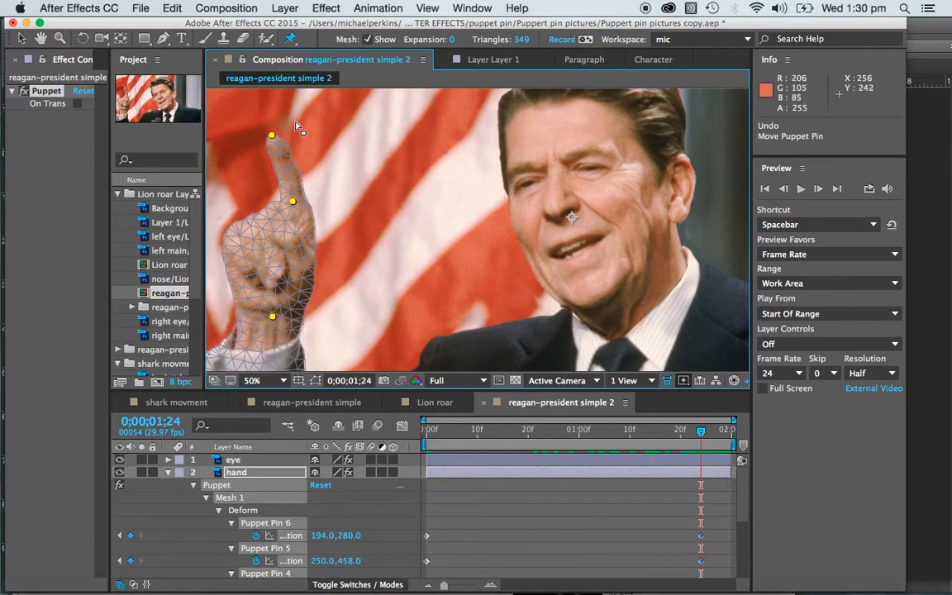
{"action": "left_click_drag", "start_coordinate": [273, 136], "coordinate": [298, 134]}
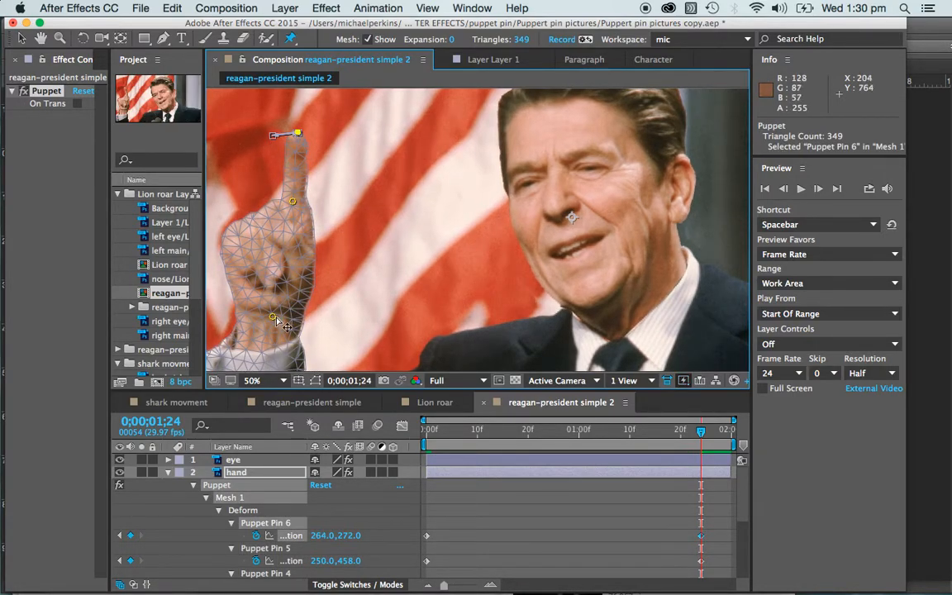
{"action": "left_click_drag", "start_coordinate": [273, 322], "coordinate": [261, 319]}
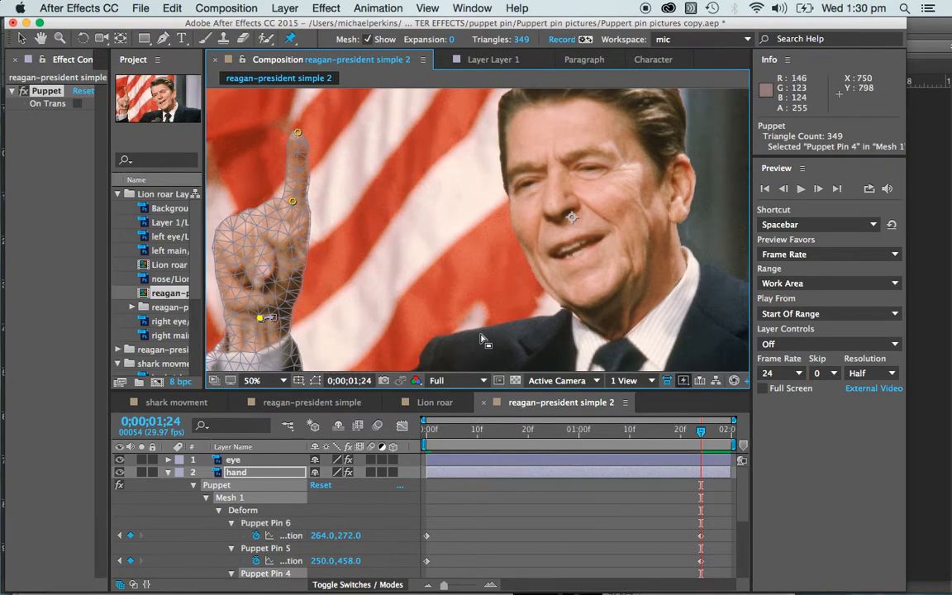
Step: Preview the hand animation from the first frame, close up and with the composition magnified at 25%
{"action": "left_click_drag", "start_coordinate": [701, 436], "coordinate": [426, 430]}
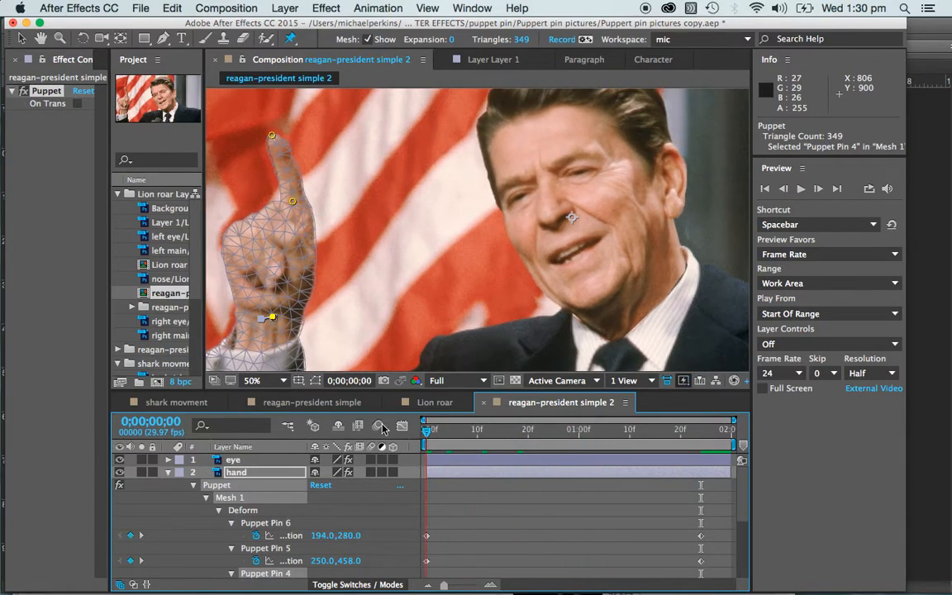
{"action": "key", "text": "space"}
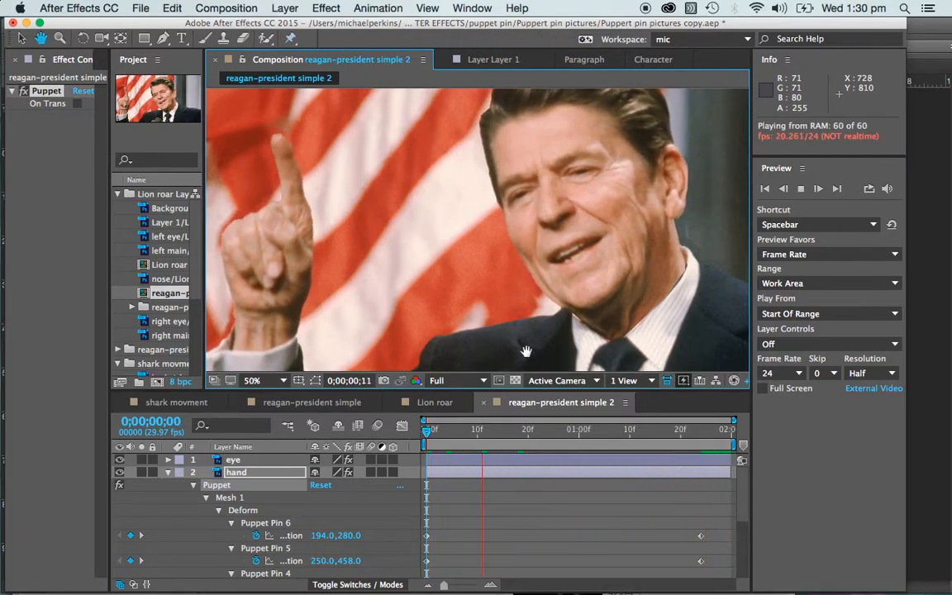
{"action": "key", "text": "space"}
{"action": "key", "text": "comma"}
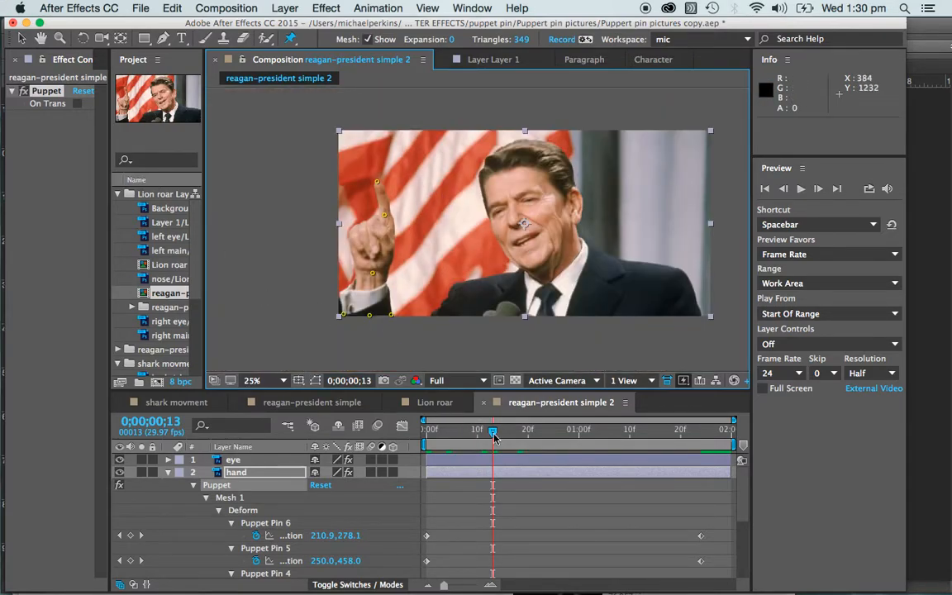
{"action": "key", "text": "Home"}
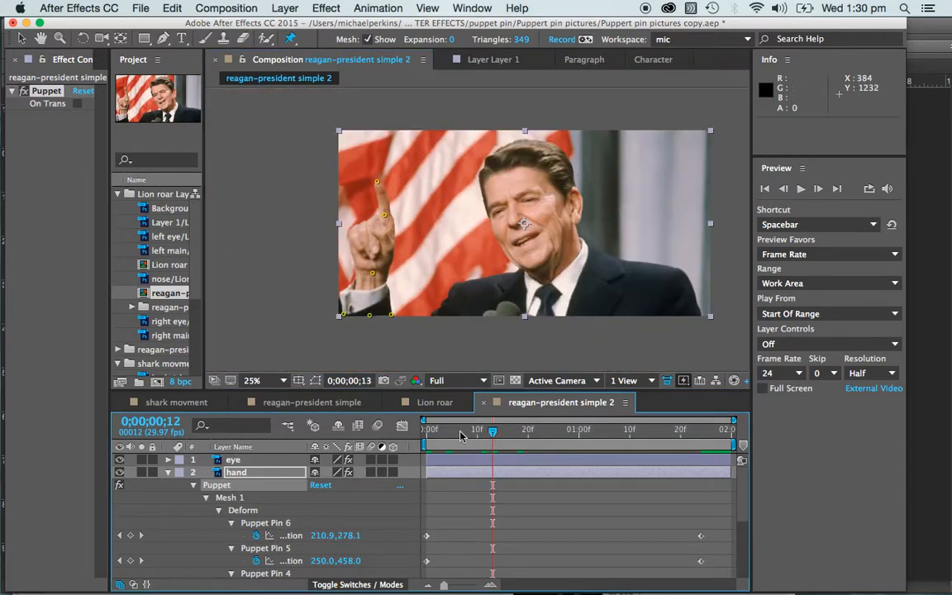
{"action": "key", "text": "space"}
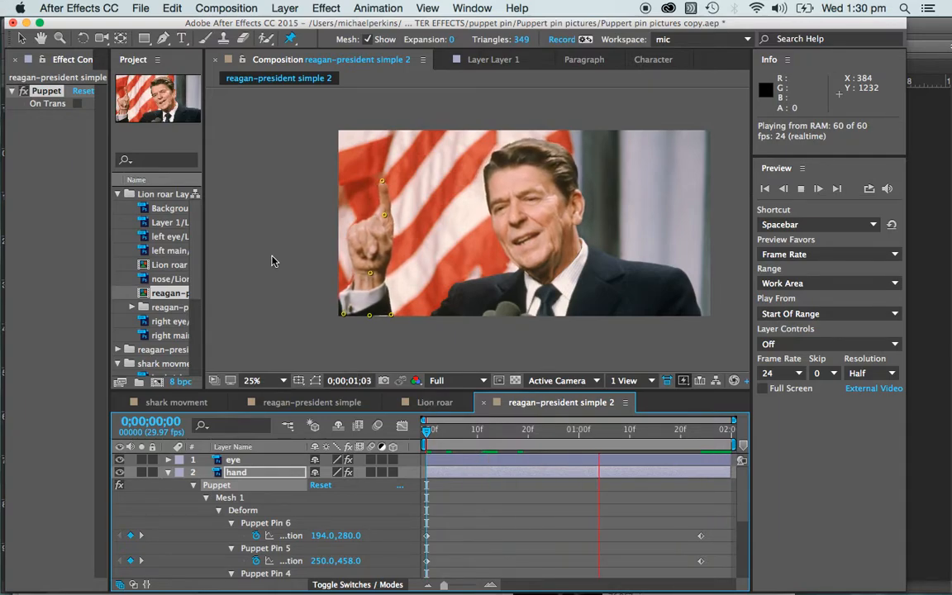
{"action": "key", "text": "space"}
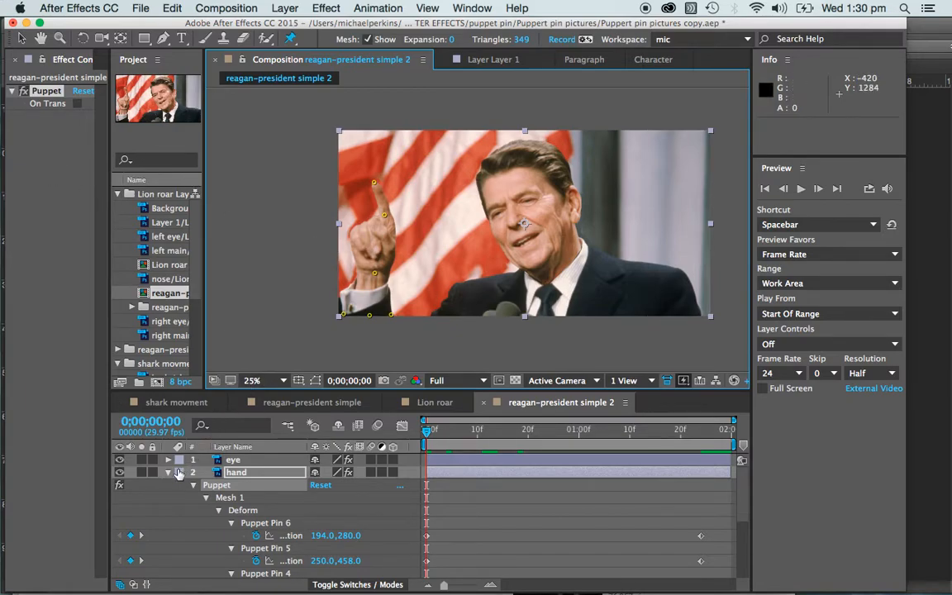
Step: Start a puppet mesh on the suit layer with pins on the shoulder and lower corner nearest the hand, plus three around the collar
{"action": "left_click", "coordinate": [168, 472]}
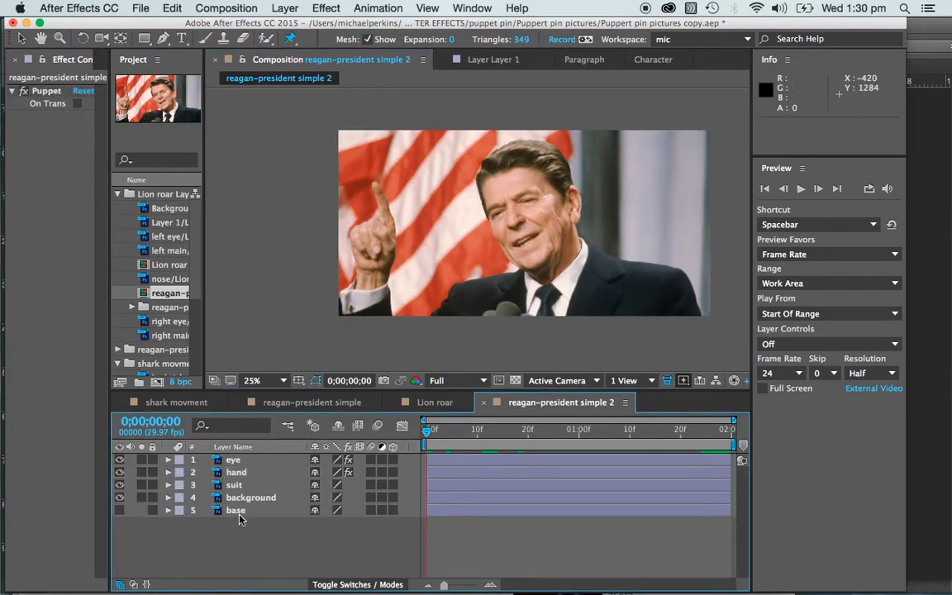
{"action": "left_click", "coordinate": [233, 485]}
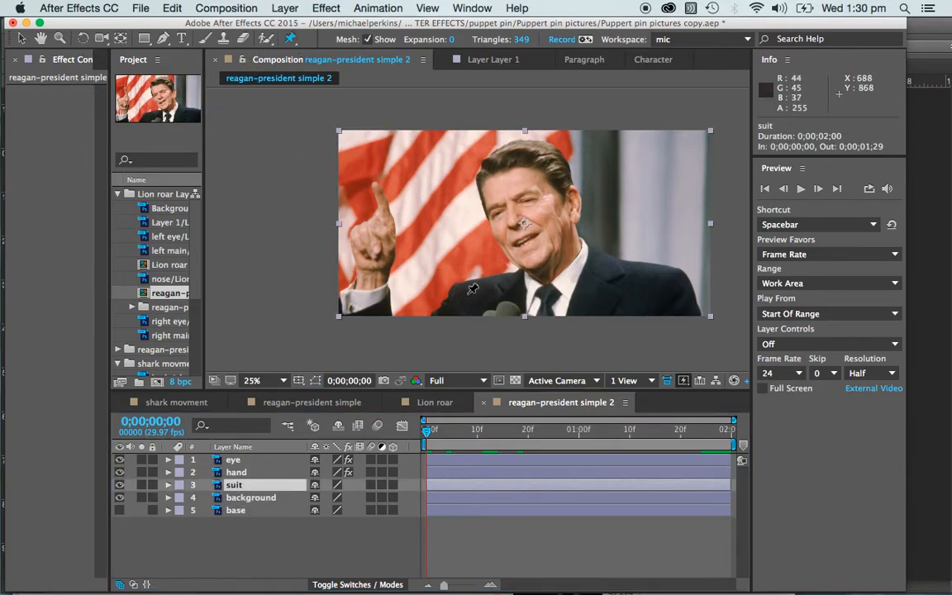
{"action": "left_click", "coordinate": [454, 287]}
{"action": "left_click", "coordinate": [434, 313]}
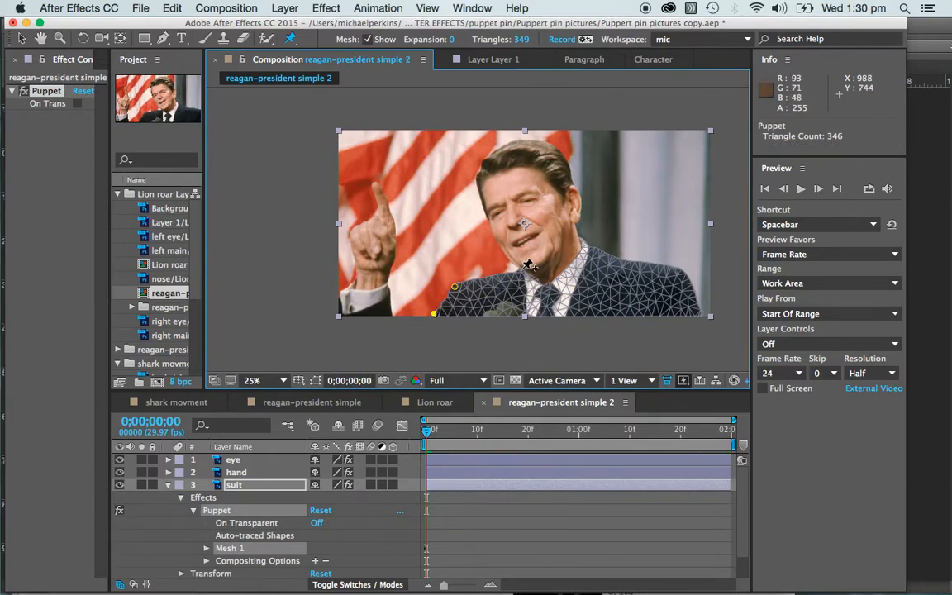
{"action": "left_click", "coordinate": [522, 267]}
{"action": "left_click", "coordinate": [550, 284]}
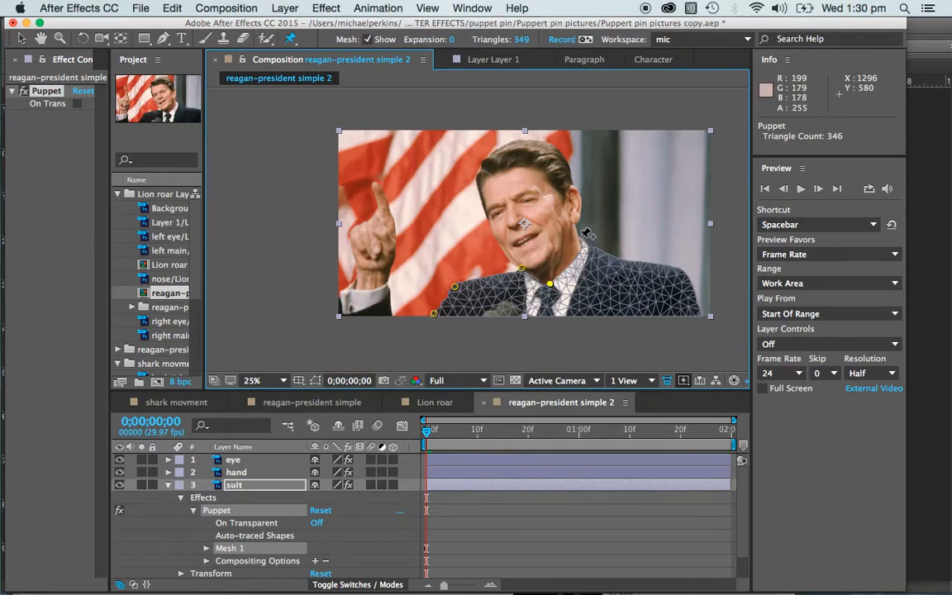
{"action": "left_click", "coordinate": [578, 238]}
Step: Add suit layer puppet pins at the far shoulder's inner and outer ends, the far lower corner, and two points along the bottom edge
{"action": "left_click", "coordinate": [619, 260]}
{"action": "left_click", "coordinate": [678, 270]}
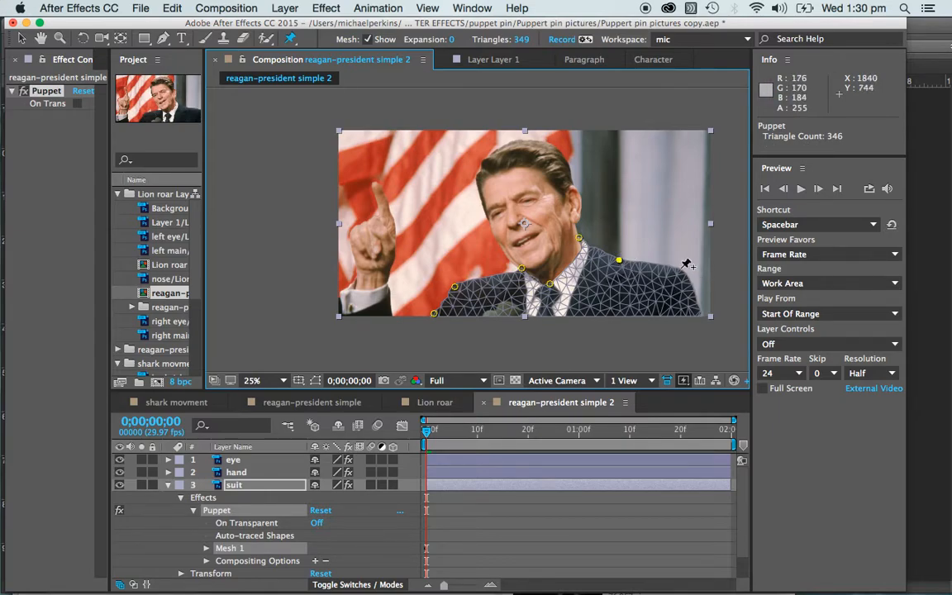
{"action": "left_click", "coordinate": [696, 312]}
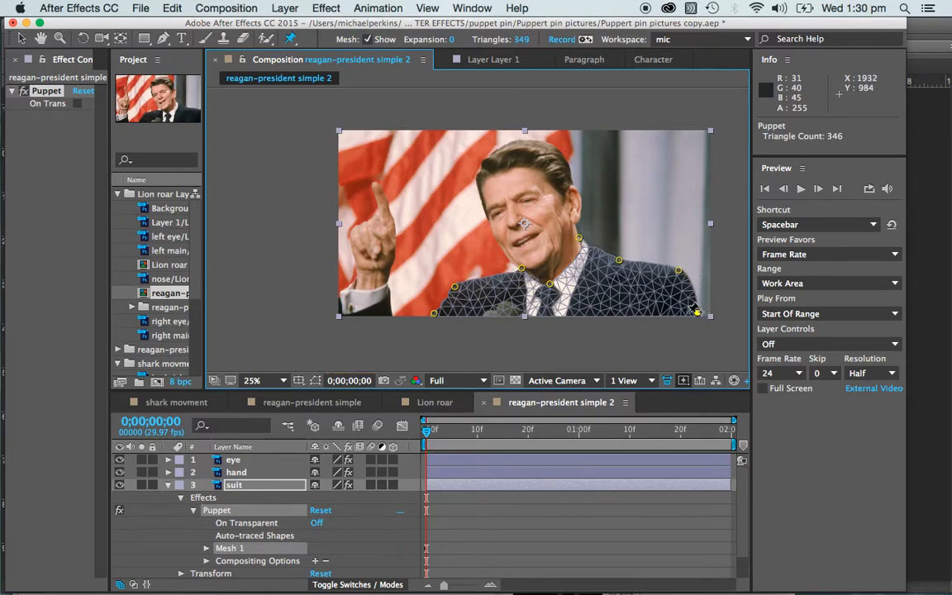
{"action": "left_click", "coordinate": [573, 314]}
{"action": "left_click", "coordinate": [490, 315]}
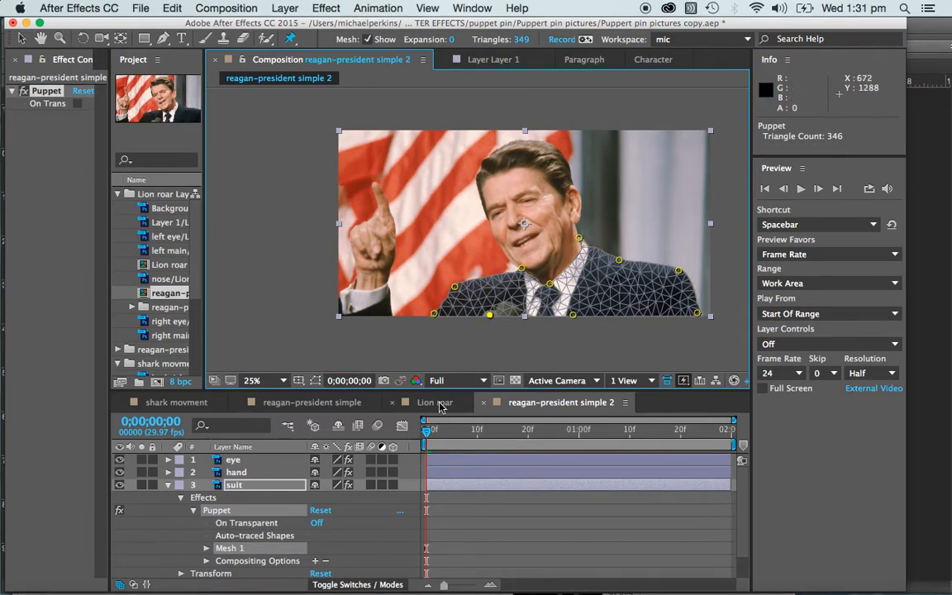
Step: Select all ten puppet pins in the suit layer's Mesh 1 and reveal their position keyframes in an enlarged timeline
{"action": "left_click", "coordinate": [194, 510]}
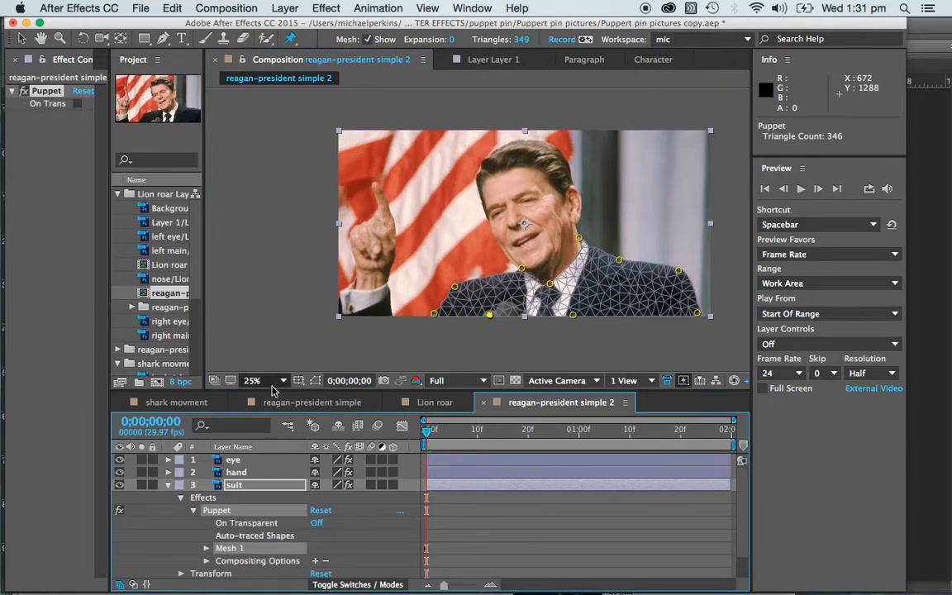
{"action": "left_click_drag", "start_coordinate": [248, 391], "coordinate": [275, 309]}
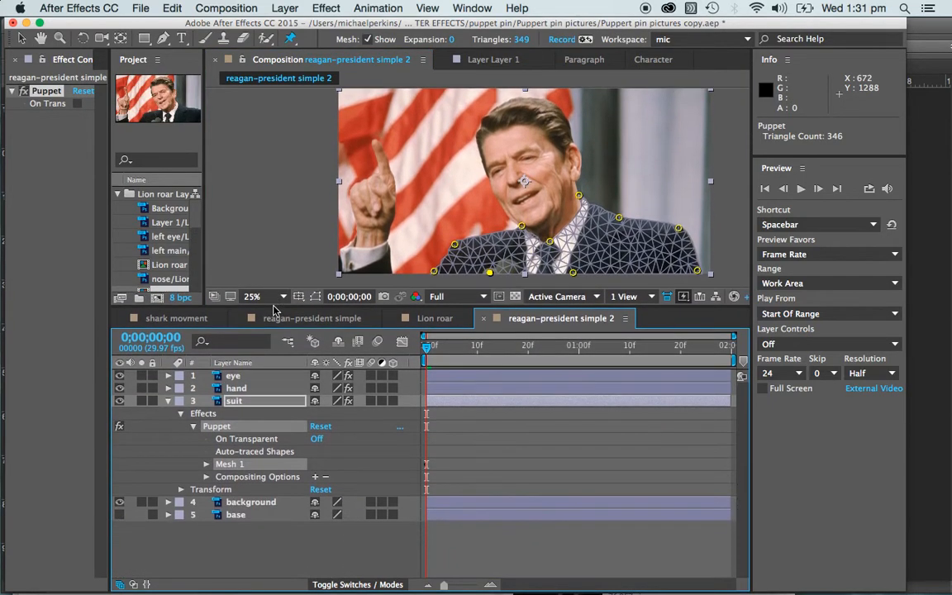
{"action": "left_click", "coordinate": [206, 464]}
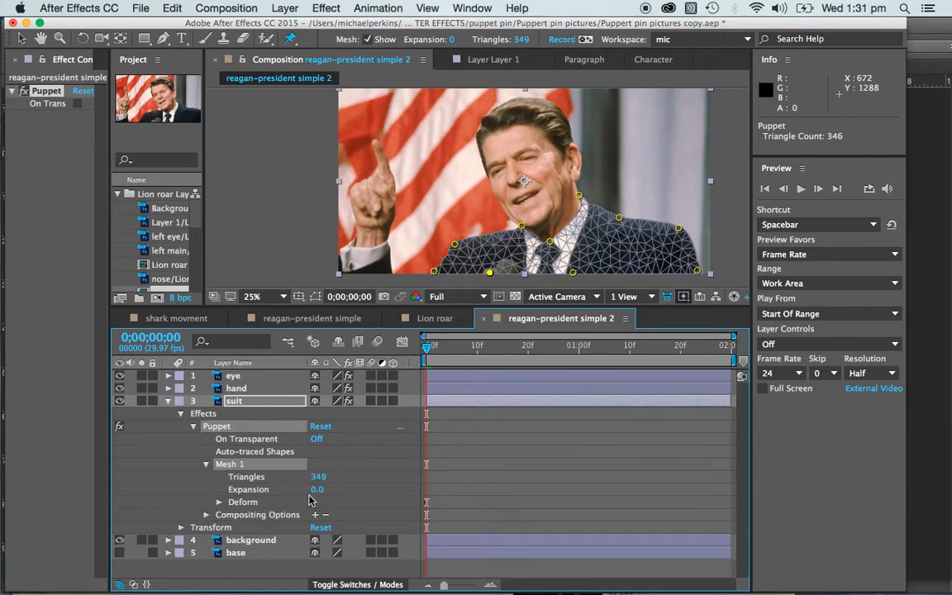
{"action": "left_click", "coordinate": [219, 503]}
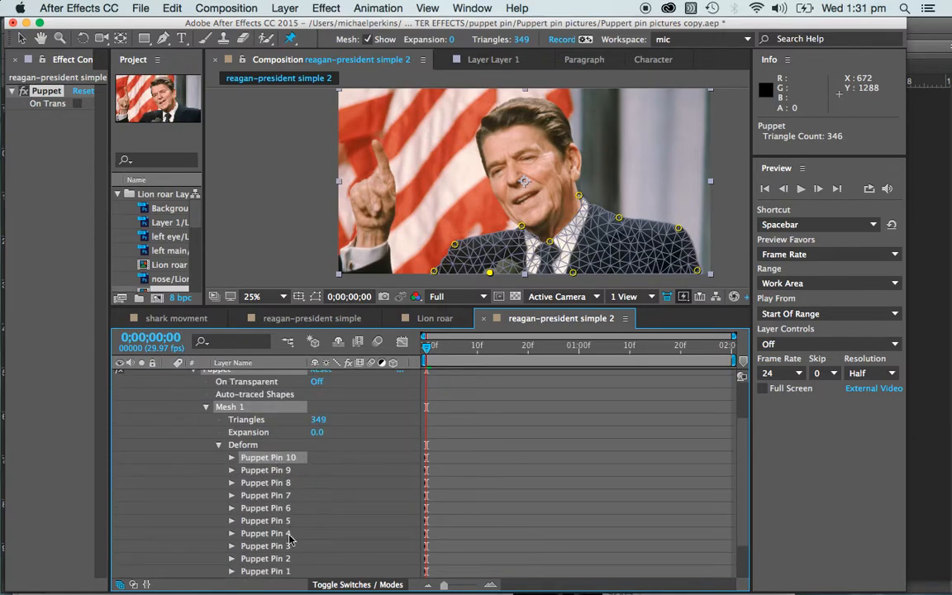
{"action": "left_click", "coordinate": [295, 571], "text": "shift"}
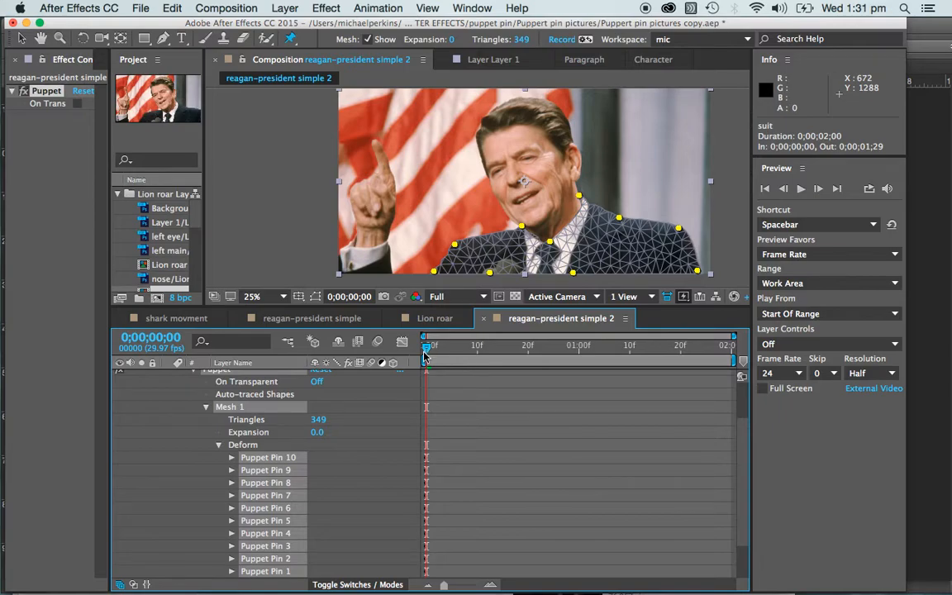
{"action": "key", "text": "u"}
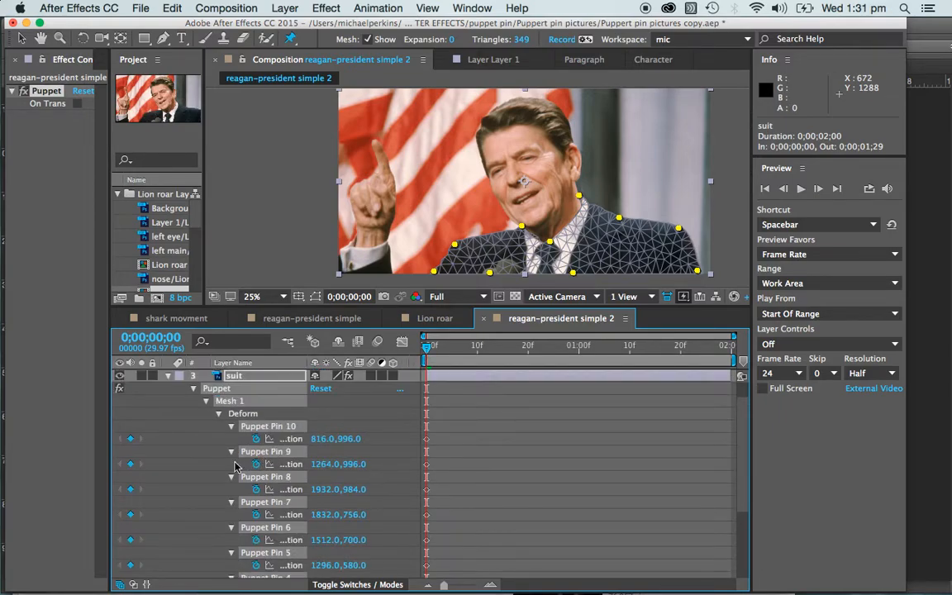
Step: At 0;00;01;20, move suit Puppet Pin 6 to 1492, 724 and Pin 7 to 1828, 776, and shift Pins 1 and 2 slightly inward
{"action": "left_click_drag", "start_coordinate": [426, 346], "coordinate": [692, 385]}
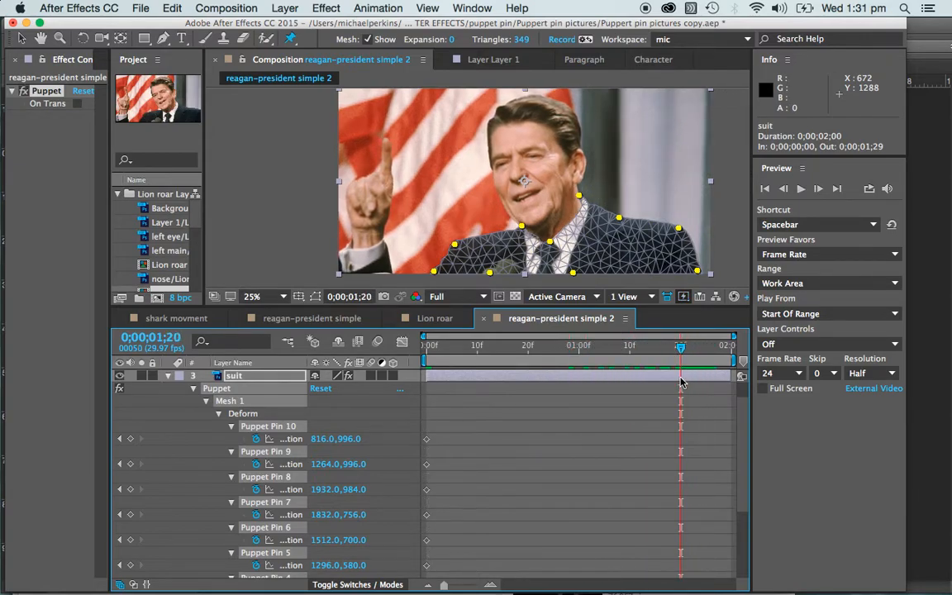
{"action": "left_click_drag", "start_coordinate": [619, 219], "coordinate": [617, 224]}
{"action": "key", "text": "super+z"}
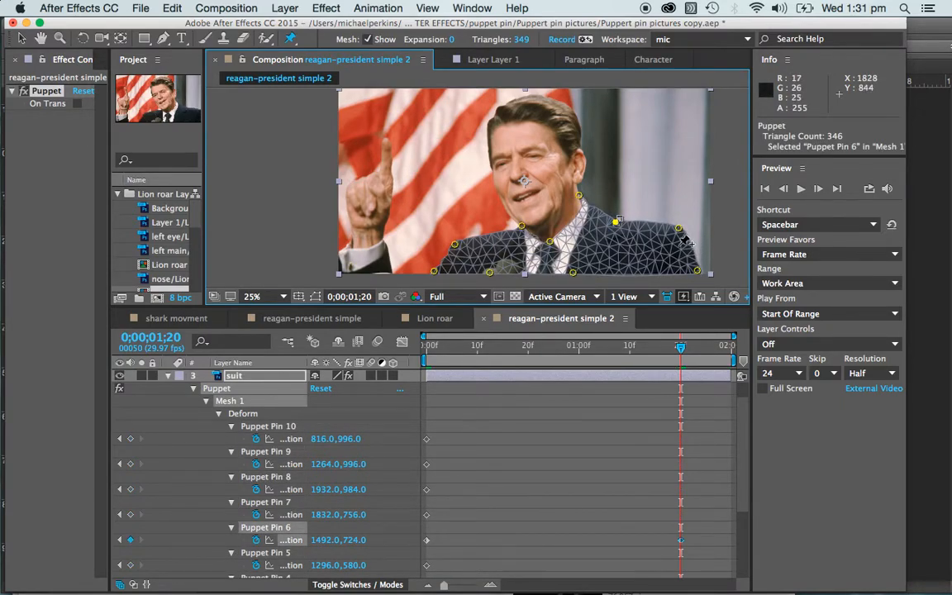
{"action": "left_click_drag", "start_coordinate": [681, 229], "coordinate": [683, 234]}
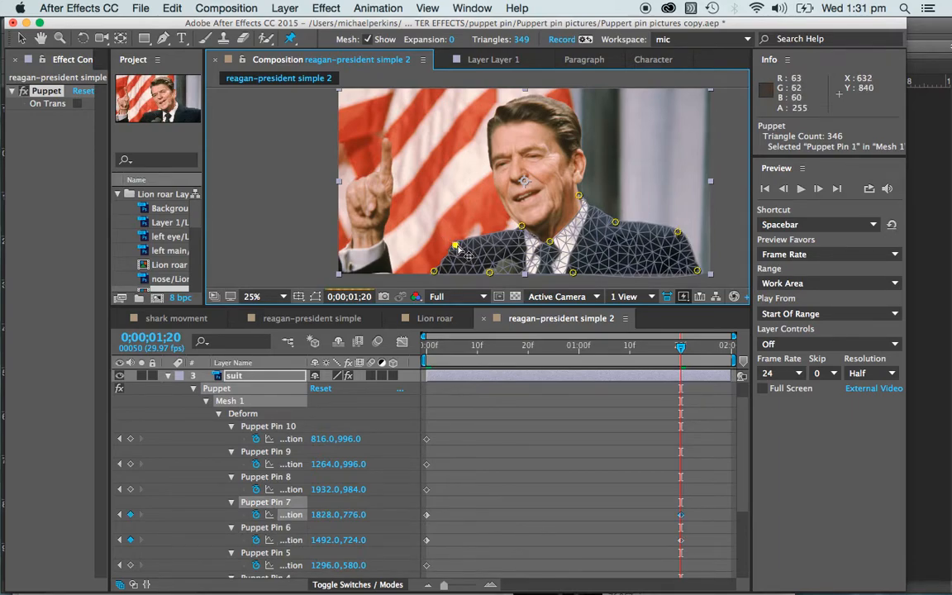
{"action": "left_click", "coordinate": [435, 272]}
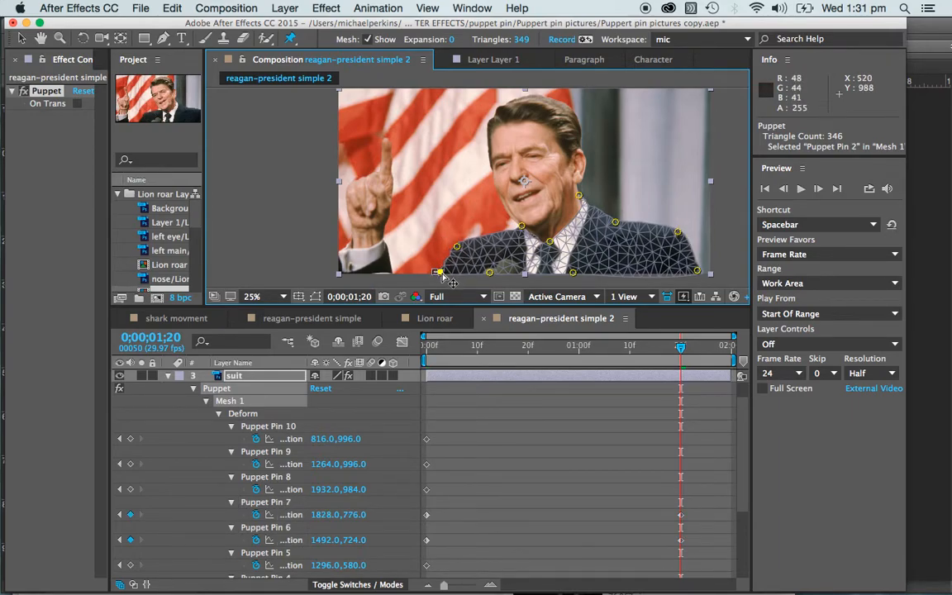
Step: Collapse the suit layer and preview the full animation from the first frame in an enlarged viewer set to Fit up to 100%
{"action": "left_click_drag", "start_coordinate": [673, 350], "coordinate": [415, 370]}
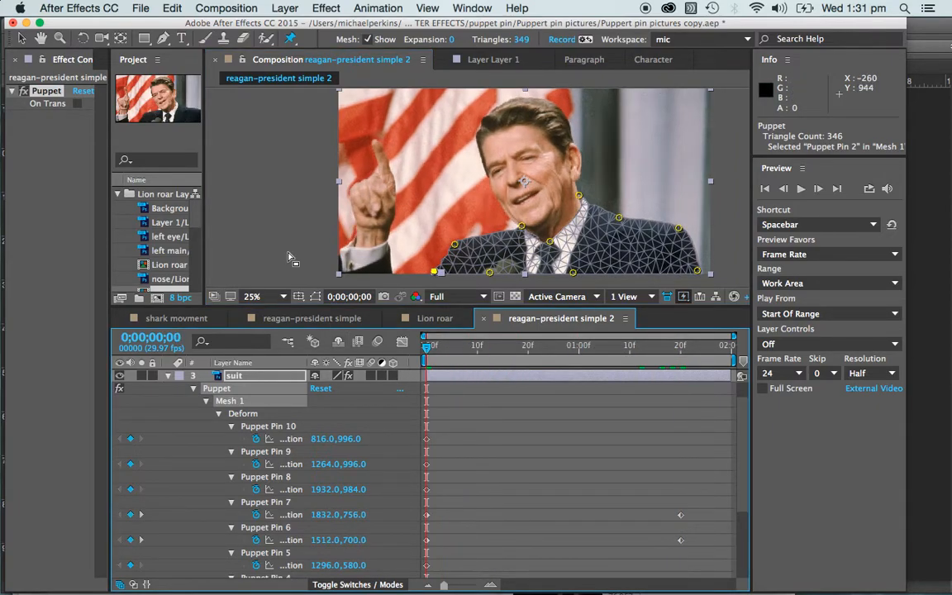
{"action": "left_click", "coordinate": [231, 125]}
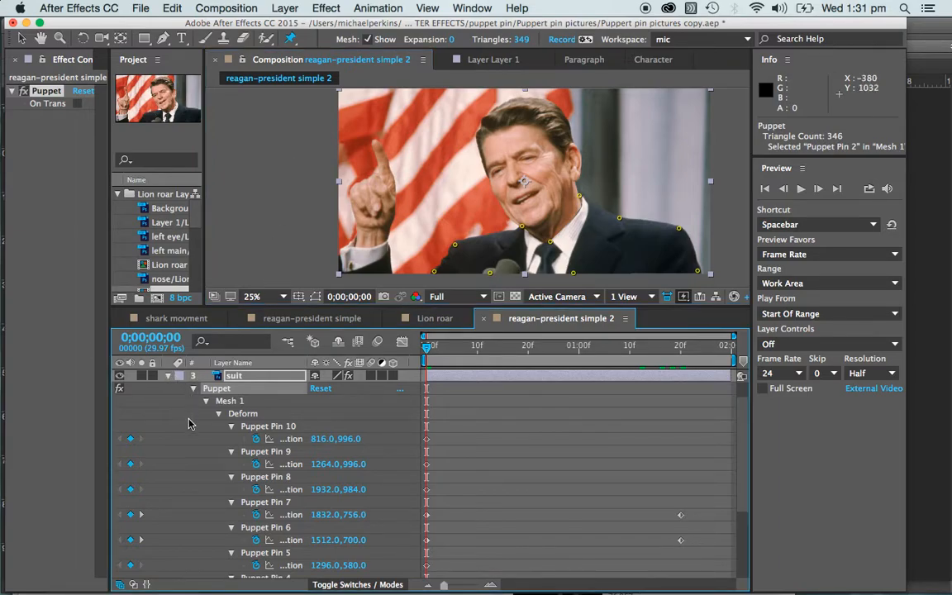
{"action": "left_click", "coordinate": [168, 376]}
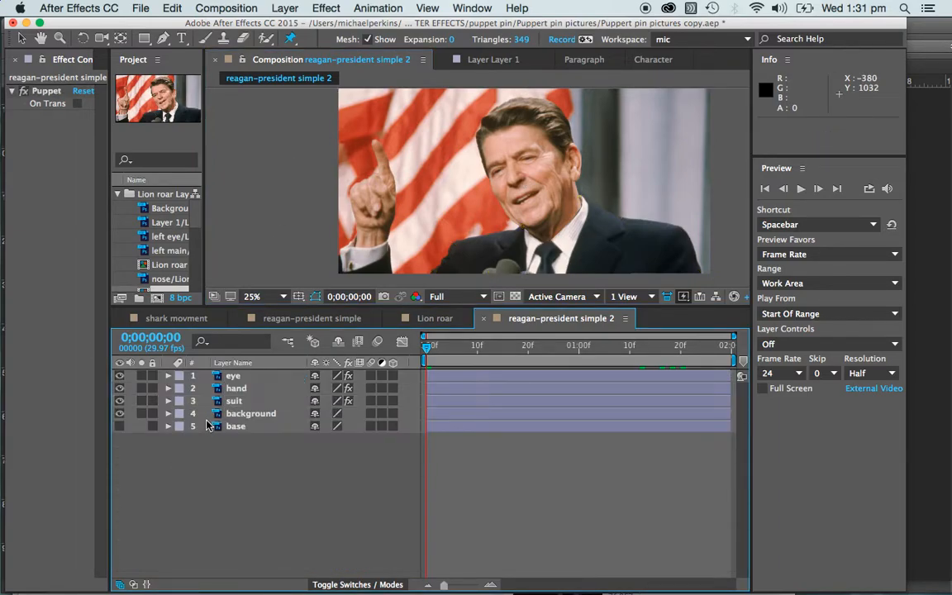
{"action": "key", "text": "space"}
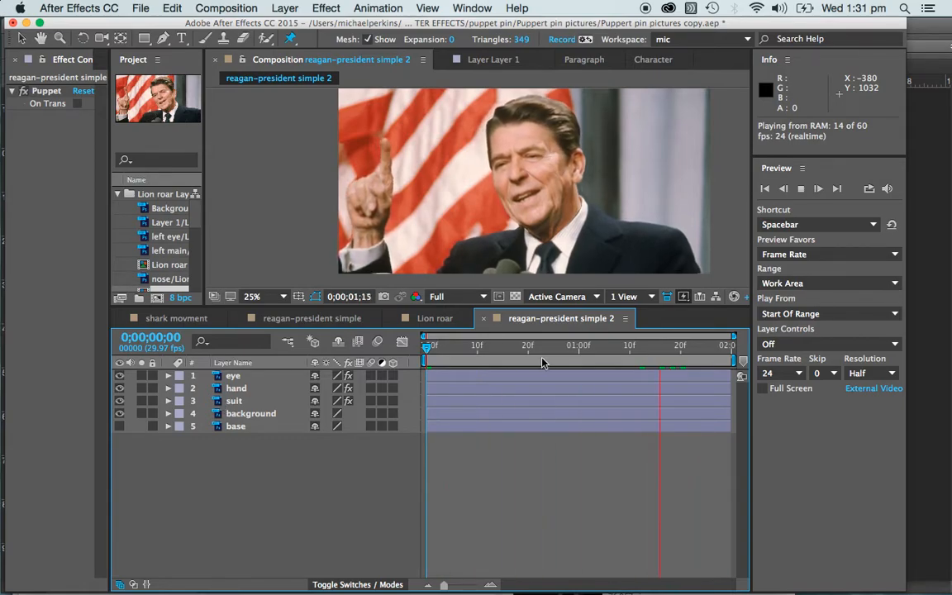
{"action": "left_click_drag", "start_coordinate": [362, 308], "coordinate": [363, 420]}
{"action": "left_click", "coordinate": [282, 407]}
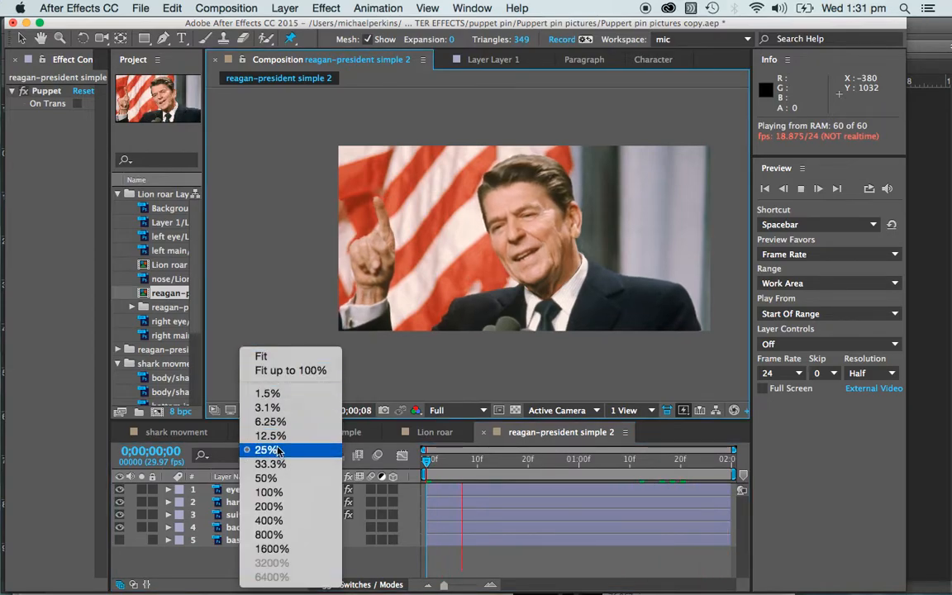
{"action": "left_click", "coordinate": [285, 371]}
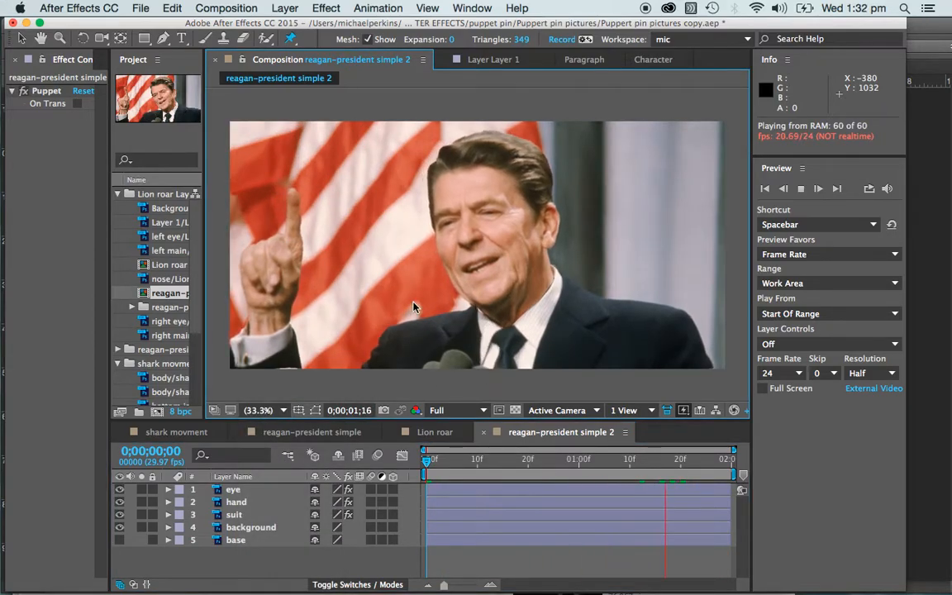